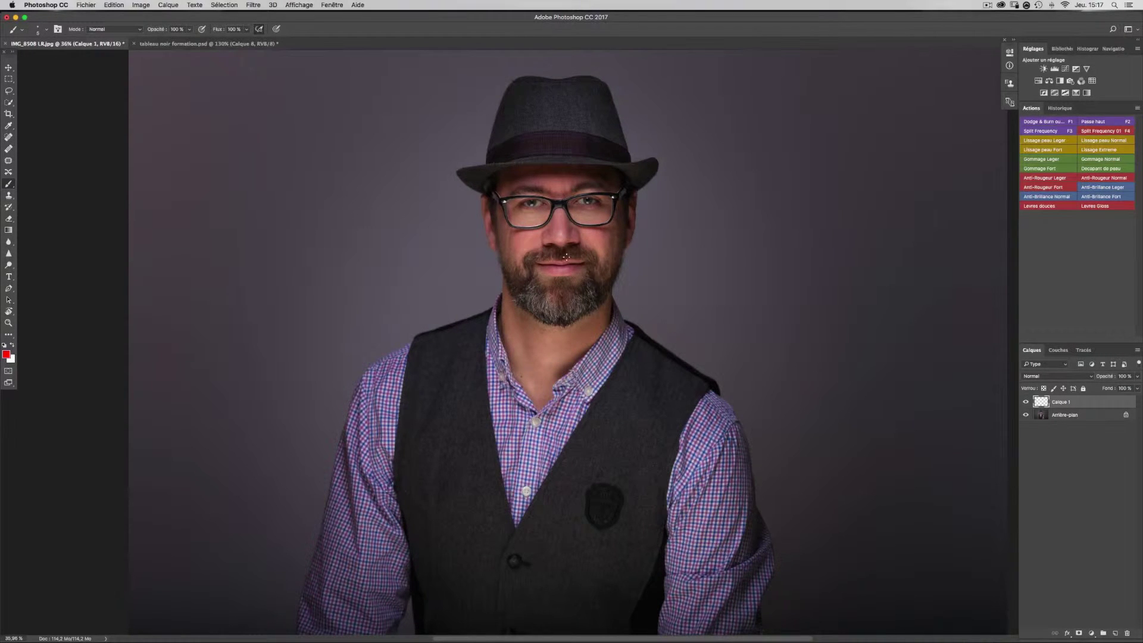
Circle the blemishes and uneven skin patches on the cheeks, nose and forehead in red with the Brush on Calque 1.
key("z")
mouse_move(542, 246)
left_mouse_down()
mouse_move(602, 245)
mouse_move(540, 244)
mouse_move(600, 271)
mouse_move(483, 256)
left_mouse_up()
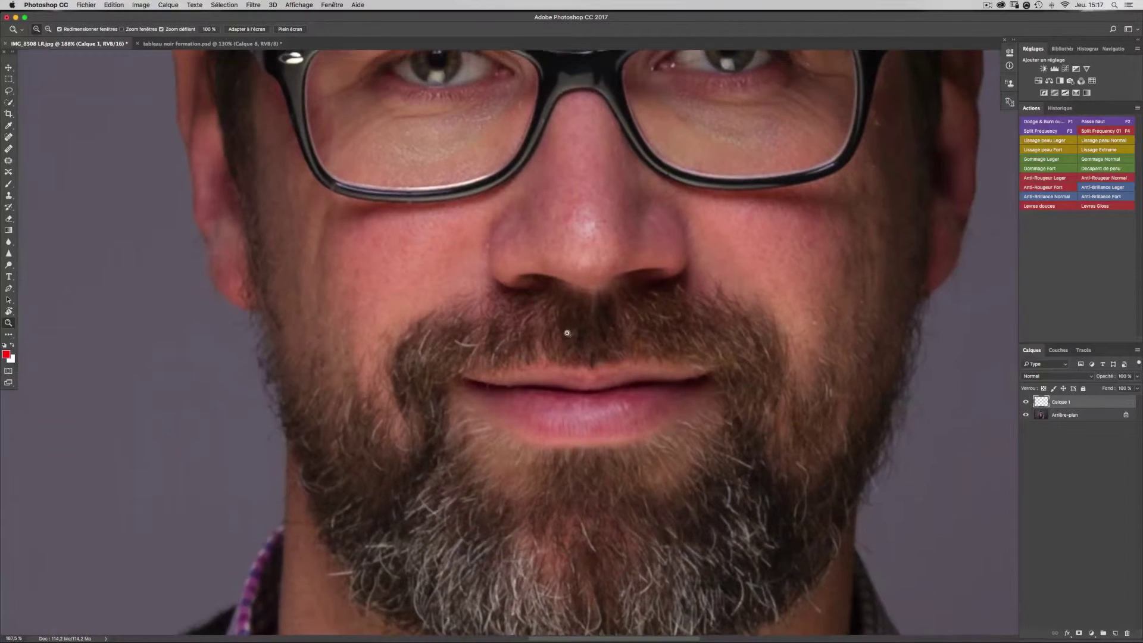
key("b")
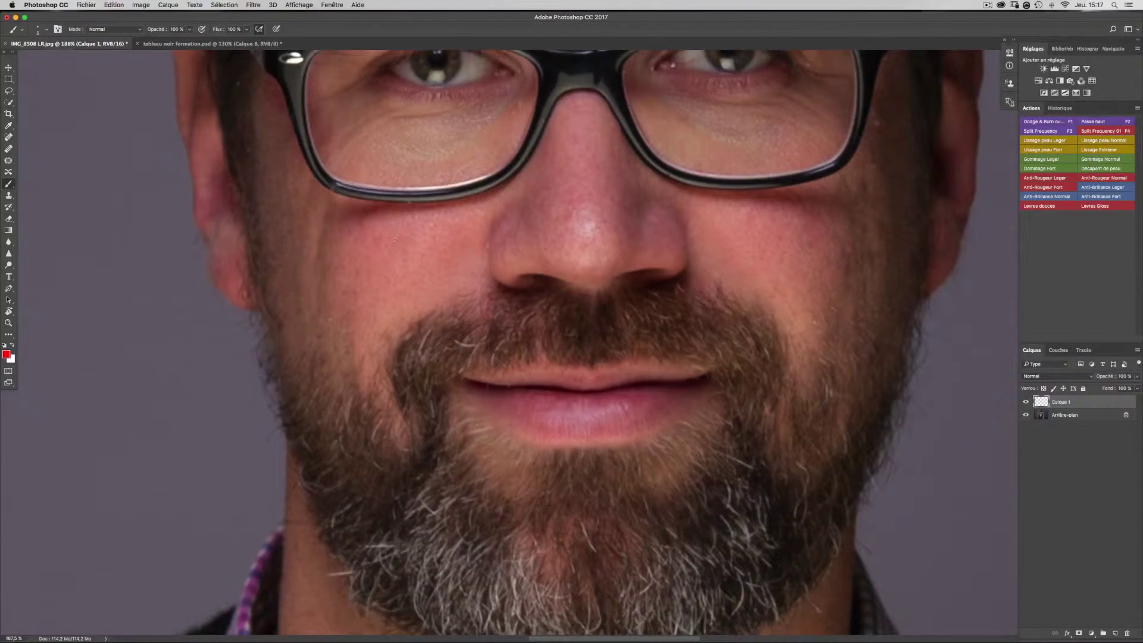
mouse_move(477, 242)
left_mouse_down()
mouse_move(494, 259)
mouse_move(479, 238)
left_mouse_up()
mouse_move(400, 223)
left_mouse_down()
mouse_move(372, 268)
mouse_move(408, 252)
mouse_move(409, 230)
mouse_move(411, 258)
mouse_move(439, 219)
left_mouse_up()
left_click_drag(324, 282, 336, 283)
mouse_move(595, 237)
left_mouse_down()
mouse_move(609, 212)
mouse_move(598, 229)
left_mouse_up()
left_click_drag(601, 56, 559, 238)
mouse_move(538, 140)
left_mouse_down()
mouse_move(565, 197)
mouse_move(538, 130)
left_mouse_up()
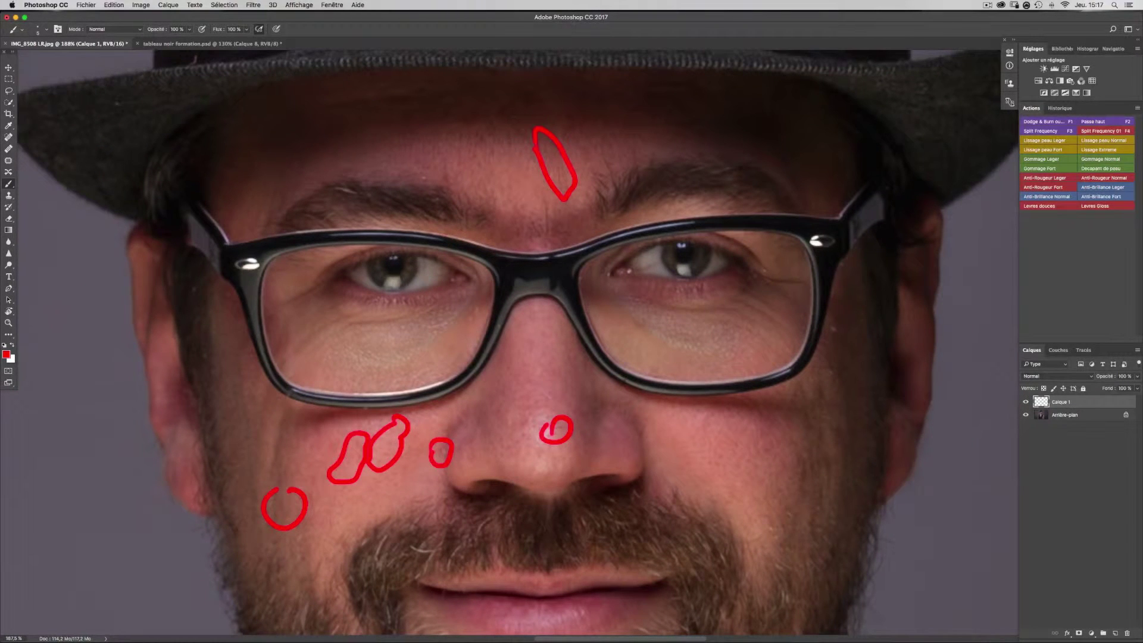
scroll(744, 384, "down", 3)
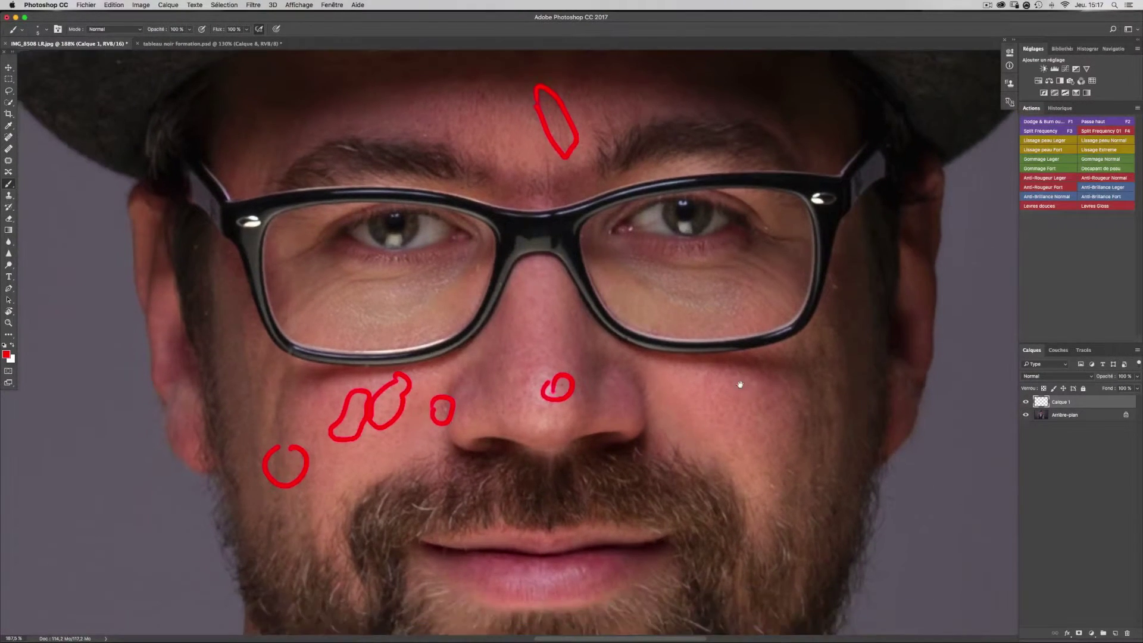
mouse_move(744, 388)
left_mouse_down()
mouse_move(730, 424)
mouse_move(753, 382)
left_mouse_up()
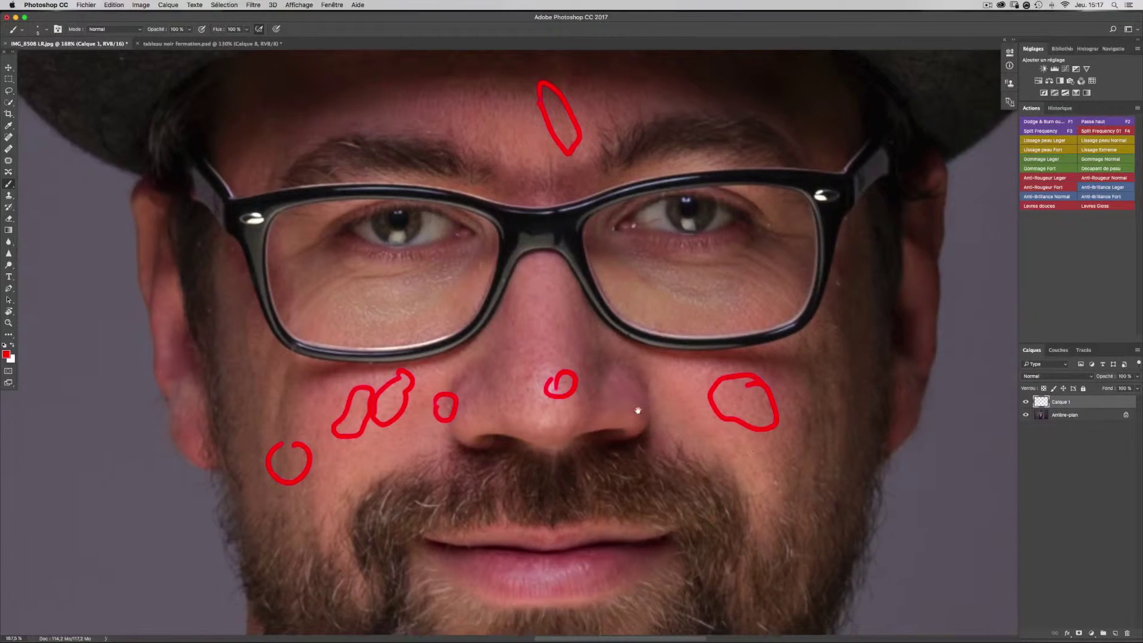
Outline the uneven skin areas on the neck below the beard and undo the last stroke.
scroll(633, 411, "down", 15)
left_click_drag(653, 462, 701, 296)
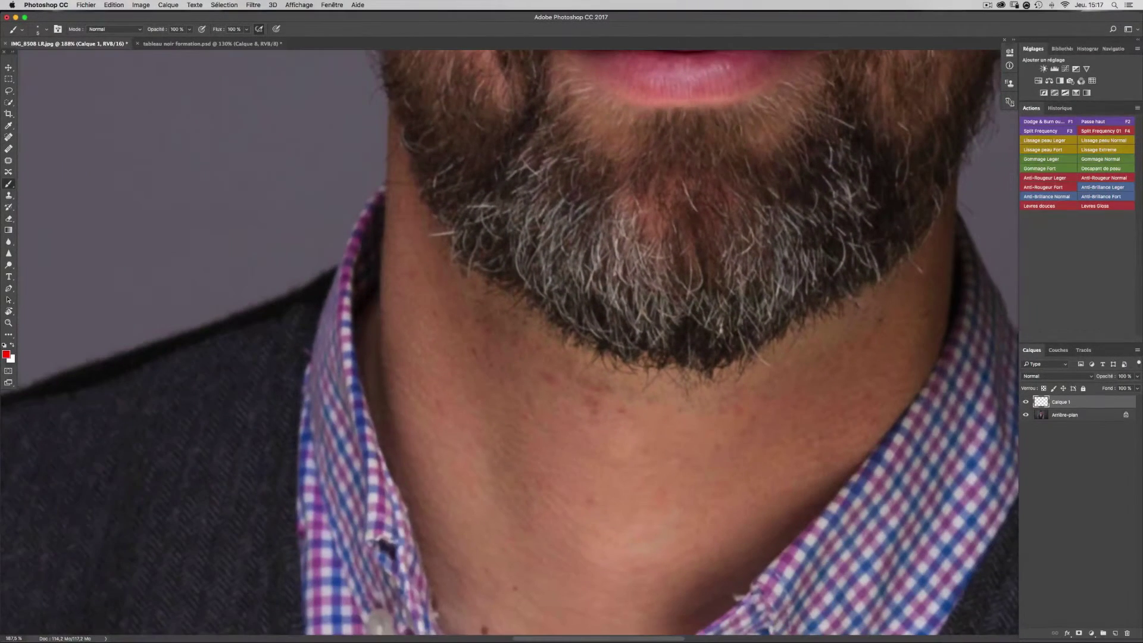
mouse_move(558, 402)
left_mouse_down()
mouse_move(569, 367)
mouse_move(559, 383)
mouse_move(593, 404)
mouse_move(625, 397)
mouse_move(608, 418)
left_mouse_up()
mouse_move(462, 329)
left_mouse_down()
mouse_move(483, 337)
mouse_move(486, 360)
left_mouse_up()
mouse_move(737, 405)
left_mouse_down()
mouse_move(743, 433)
mouse_move(728, 405)
left_mouse_up()
key("space")
mouse_move(631, 270)
left_mouse_down()
mouse_move(613, 352)
mouse_move(669, 333)
left_mouse_up()
key("super+z")
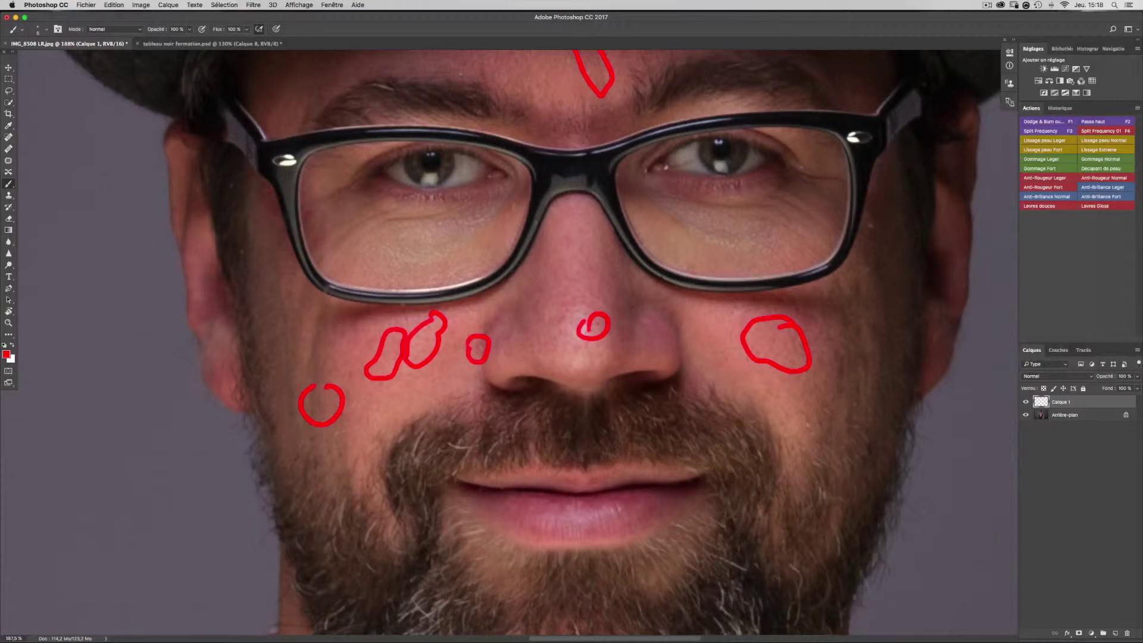
Switch to the tableau noir formation.psd document, handwrite "image → 16 bit" in white beside the title, and frame "16 bit".
left_click(188, 44)
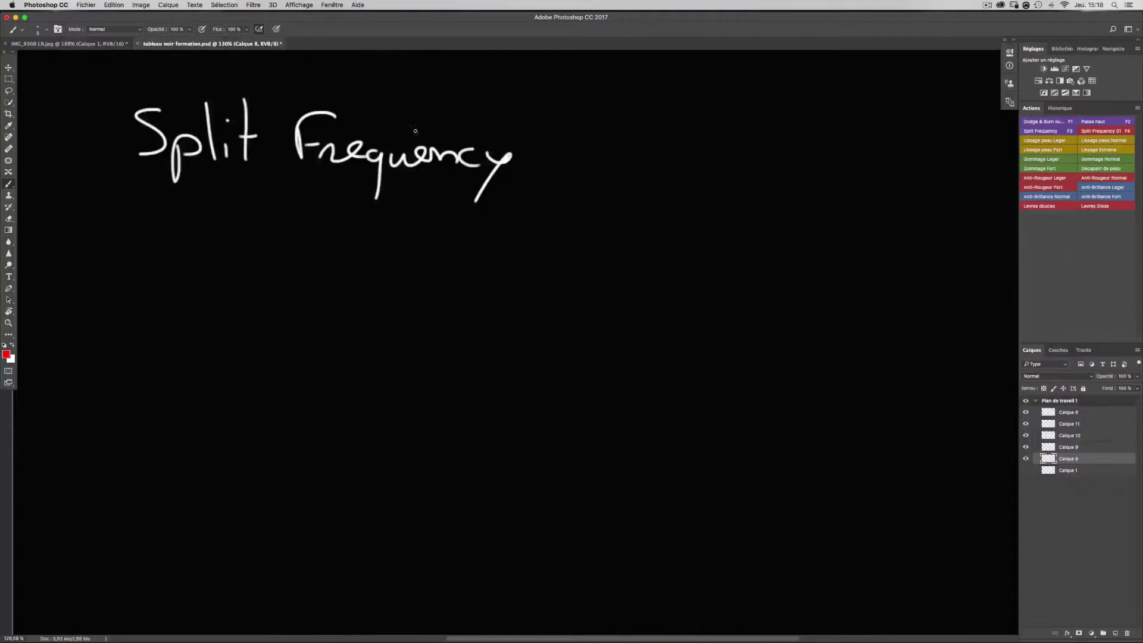
key("x")
mouse_move(609, 98)
left_mouse_down()
mouse_move(707, 128)
mouse_move(740, 114)
mouse_move(832, 116)
mouse_move(889, 132)
left_mouse_up()
mouse_move(905, 84)
left_mouse_down()
mouse_move(906, 128)
mouse_move(917, 110)
left_mouse_up()
left_click(882, 101)
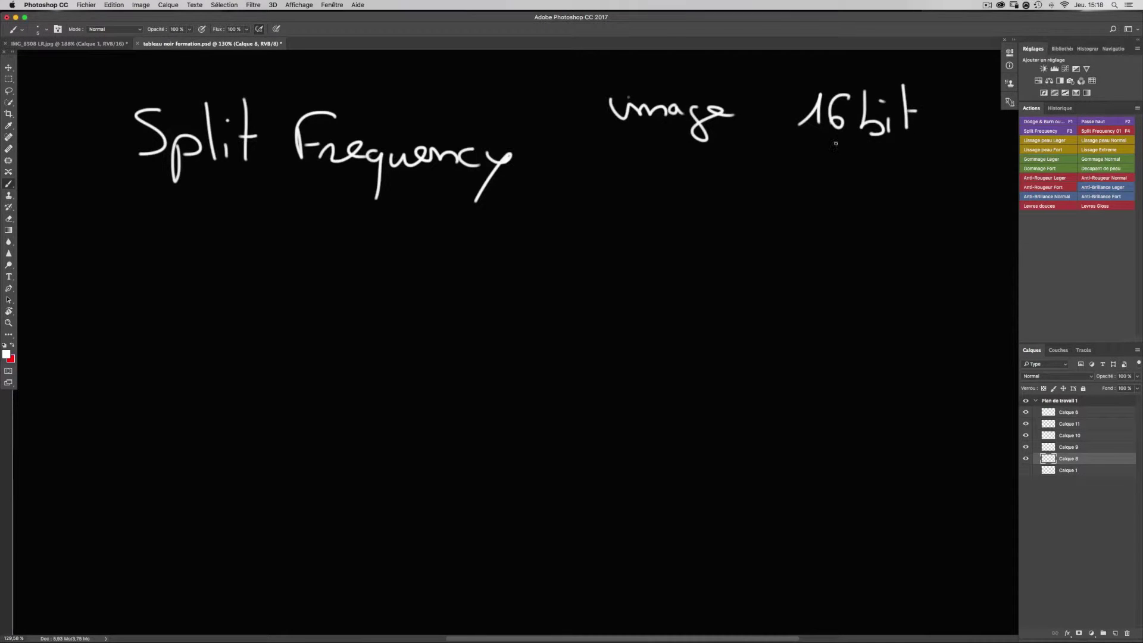
left_click_drag(749, 116, 910, 146)
left_click_drag(793, 84, 793, 141)
mouse_move(939, 78)
left_mouse_down()
mouse_move(930, 122)
mouse_move(816, 79)
left_mouse_up()
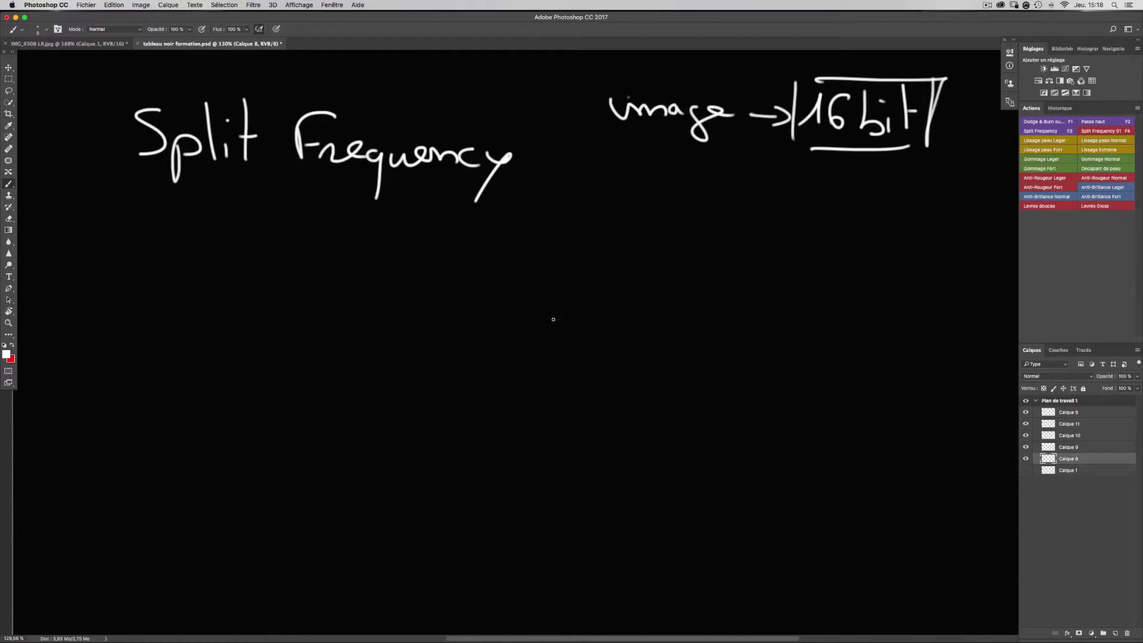
Draw a vertical dividing line mid-board and handwrite "2 calque" below the Split Frequency title.
left_click_drag(506, 293, 487, 532)
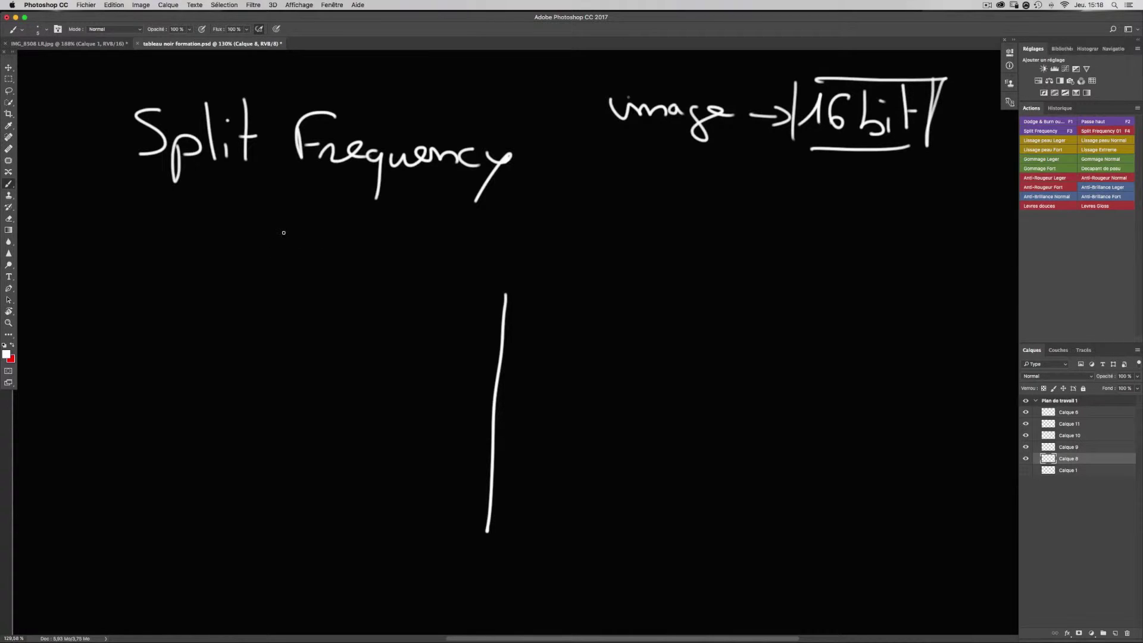
mouse_move(160, 222)
left_mouse_down()
mouse_move(172, 221)
mouse_move(175, 246)
left_mouse_up()
mouse_move(203, 233)
left_mouse_down()
mouse_move(199, 244)
mouse_move(225, 202)
mouse_move(233, 245)
left_mouse_up()
mouse_move(237, 237)
left_mouse_down()
mouse_move(249, 251)
mouse_move(292, 243)
mouse_move(252, 275)
left_mouse_up()
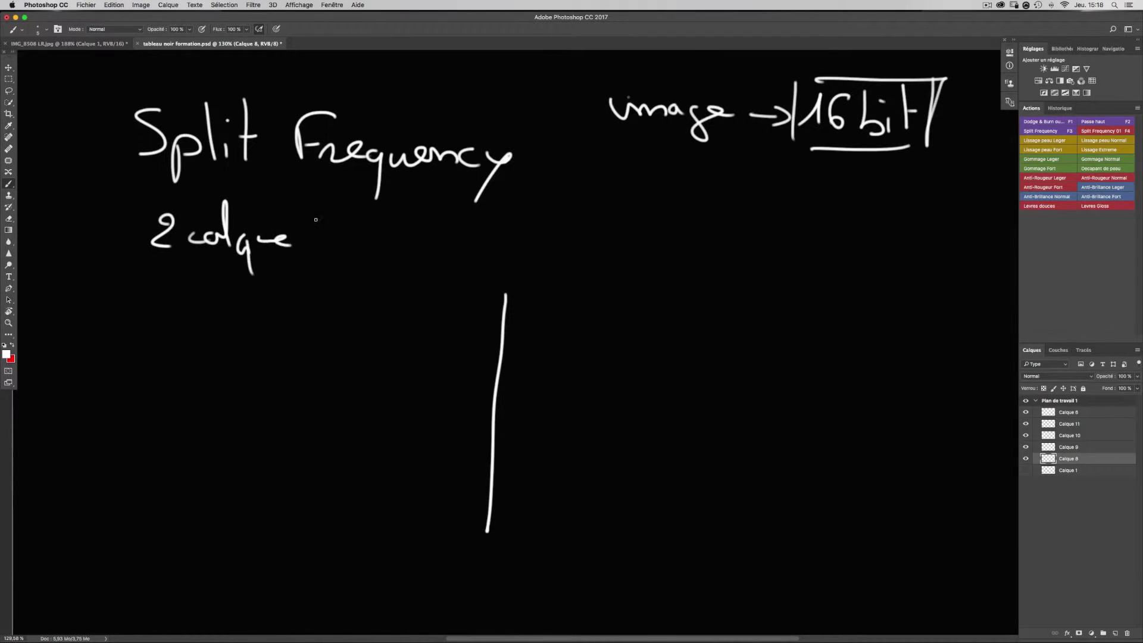
Handwrite the column headings "Texture" and "Teinte" on either side of the dividing line.
left_click_drag(314, 301, 318, 329)
mouse_move(306, 296)
left_mouse_down()
mouse_move(343, 293)
mouse_move(346, 331)
mouse_move(362, 335)
left_mouse_up()
left_click_drag(369, 291, 367, 334)
left_click_drag(381, 322, 427, 336)
left_click_drag(381, 316, 361, 312)
left_click_drag(599, 312, 598, 337)
mouse_move(574, 301)
left_mouse_down()
mouse_move(628, 303)
mouse_move(630, 341)
mouse_move(664, 341)
left_mouse_up()
left_click_drag(660, 301, 690, 341)
left_click_drag(666, 325, 653, 327)
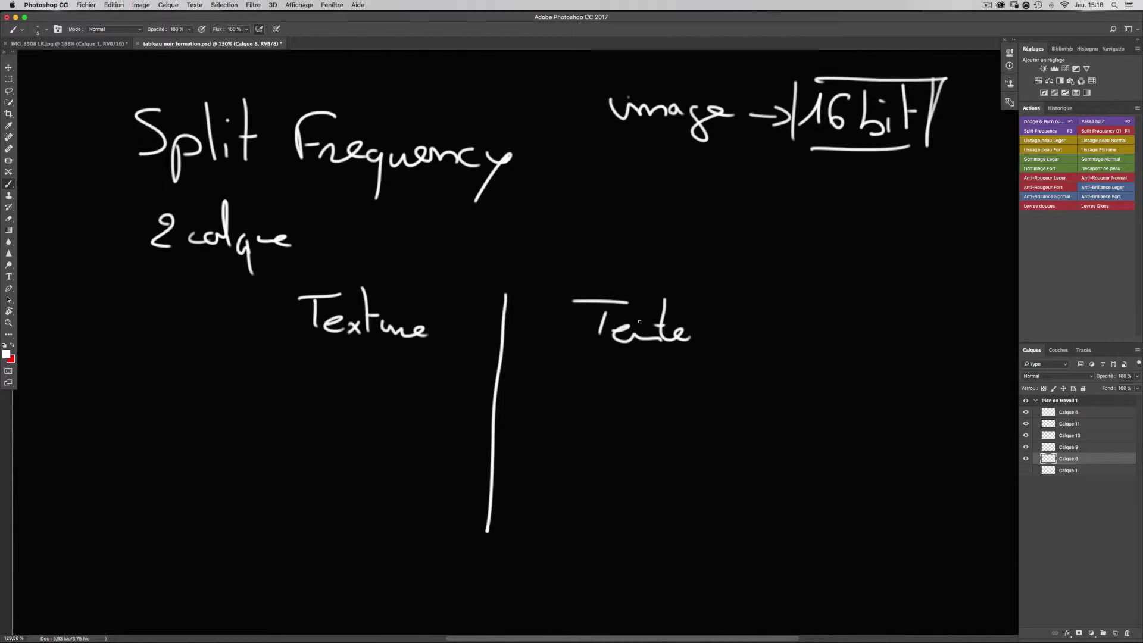
Handwrite "High" under Texture and "Low" under Teinte, and underline both words.
mouse_move(307, 365)
left_mouse_down()
mouse_move(306, 416)
mouse_move(327, 411)
left_mouse_up()
mouse_move(307, 395)
left_mouse_down()
mouse_move(327, 393)
mouse_move(366, 428)
left_mouse_up()
left_click(345, 370)
left_click_drag(378, 363, 382, 409)
left_click_drag(383, 395, 404, 408)
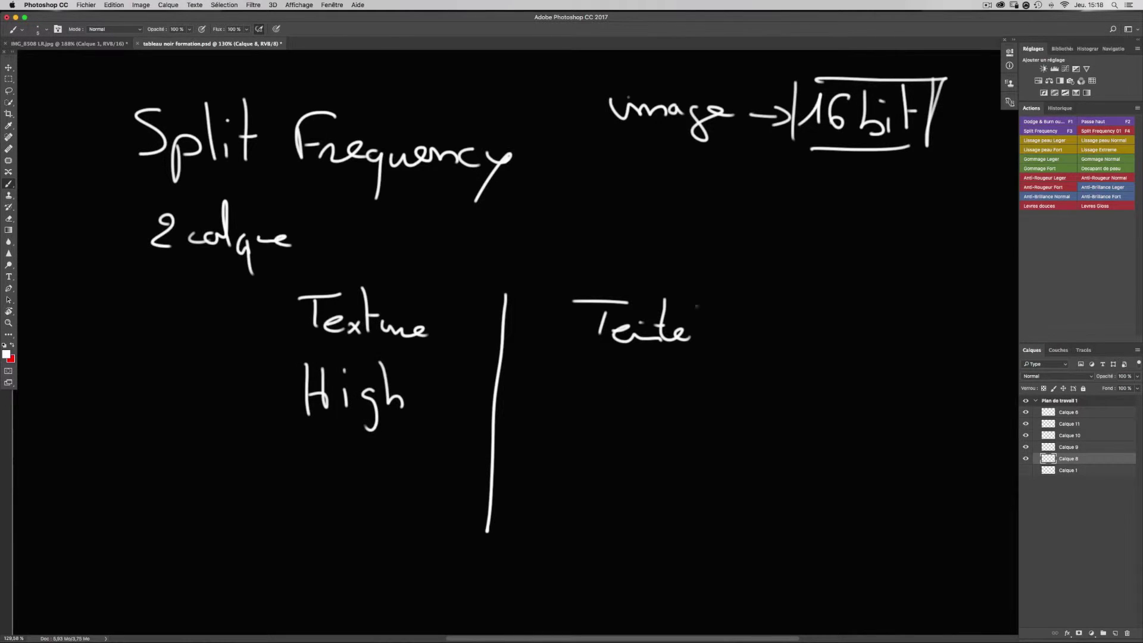
mouse_move(595, 367)
left_mouse_down()
mouse_move(615, 407)
mouse_move(638, 395)
mouse_move(670, 398)
left_mouse_up()
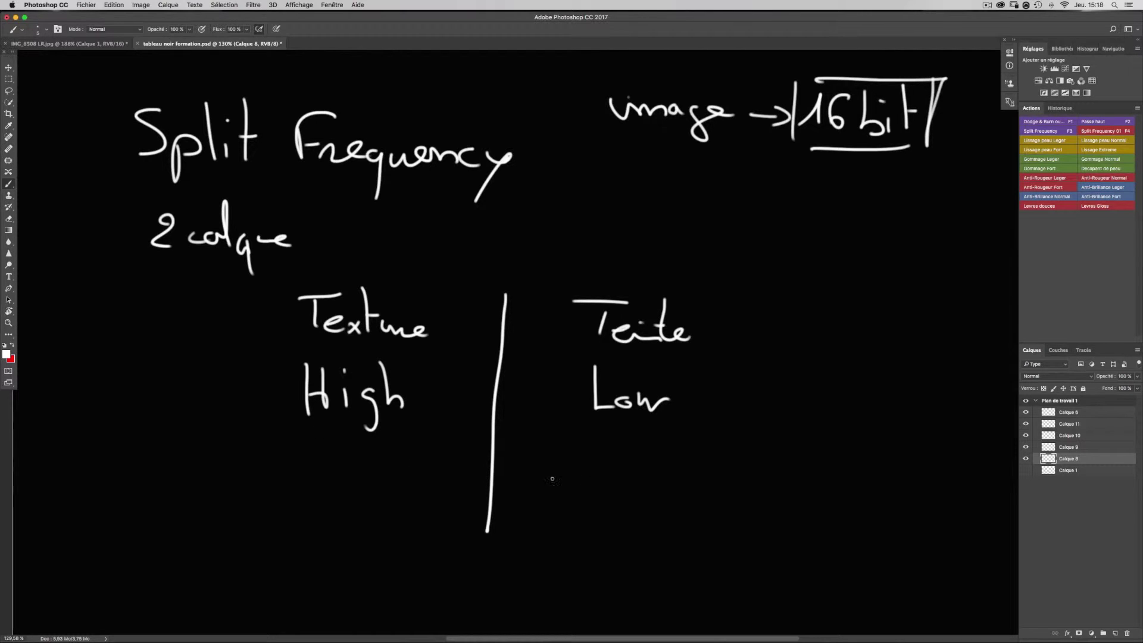
left_click_drag(606, 432, 651, 432)
left_click_drag(354, 453, 408, 453)
Draw a frame around the two columns and handwrite "groupe Split Frequency" beside it.
mouse_move(242, 291)
left_mouse_down()
mouse_move(242, 325)
mouse_move(282, 535)
left_mouse_up()
left_click_drag(703, 529, 289, 543)
left_click_drag(749, 291, 742, 500)
left_click_drag(720, 263, 299, 294)
mouse_move(828, 295)
left_mouse_down()
mouse_move(815, 333)
mouse_move(849, 313)
mouse_move(898, 346)
mouse_move(902, 324)
mouse_move(930, 319)
left_mouse_up()
mouse_move(774, 409)
left_mouse_down()
mouse_move(794, 435)
mouse_move(887, 420)
mouse_move(966, 431)
mouse_move(974, 438)
mouse_move(954, 483)
left_mouse_up()
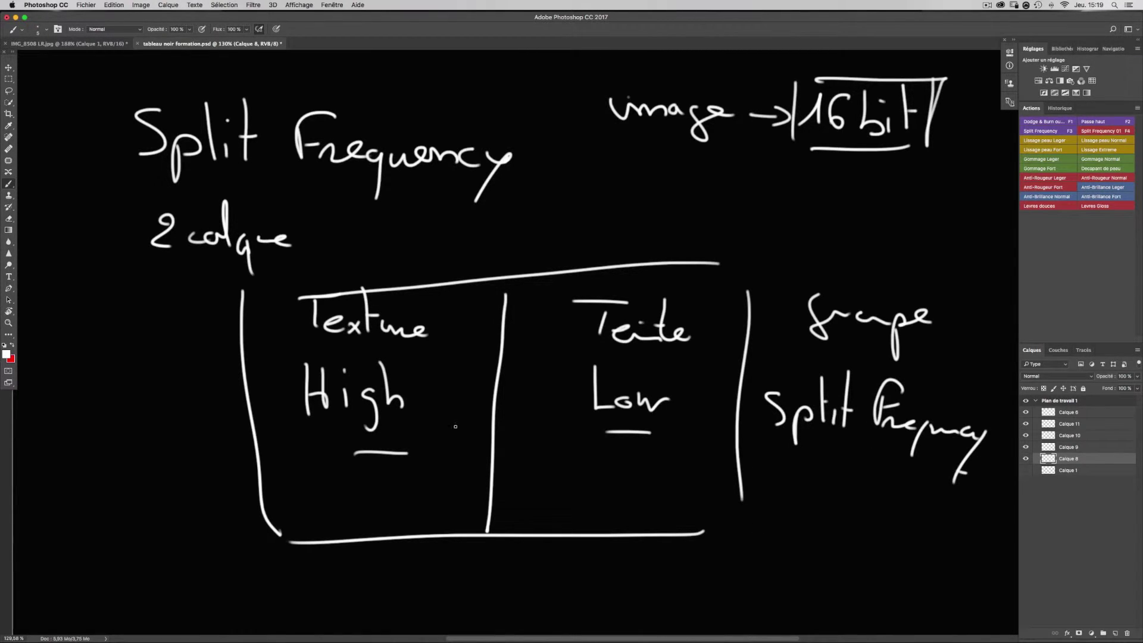
Return to the portrait document, delete the layer with the red markings, and make two stacked copies of the background layer.
left_click(66, 44)
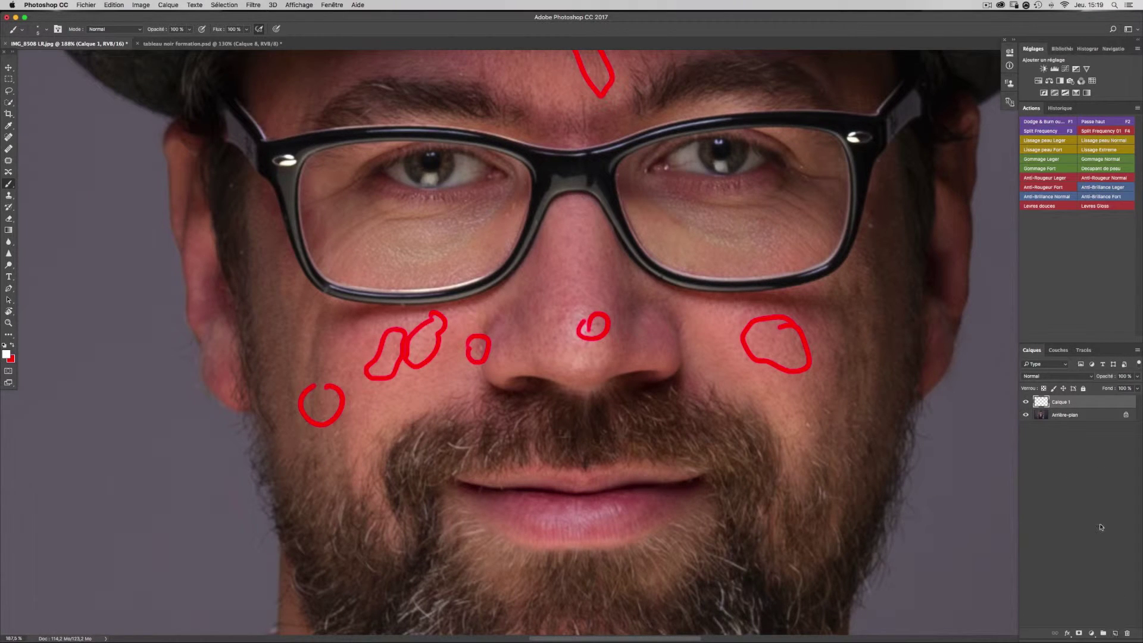
left_click(1127, 634)
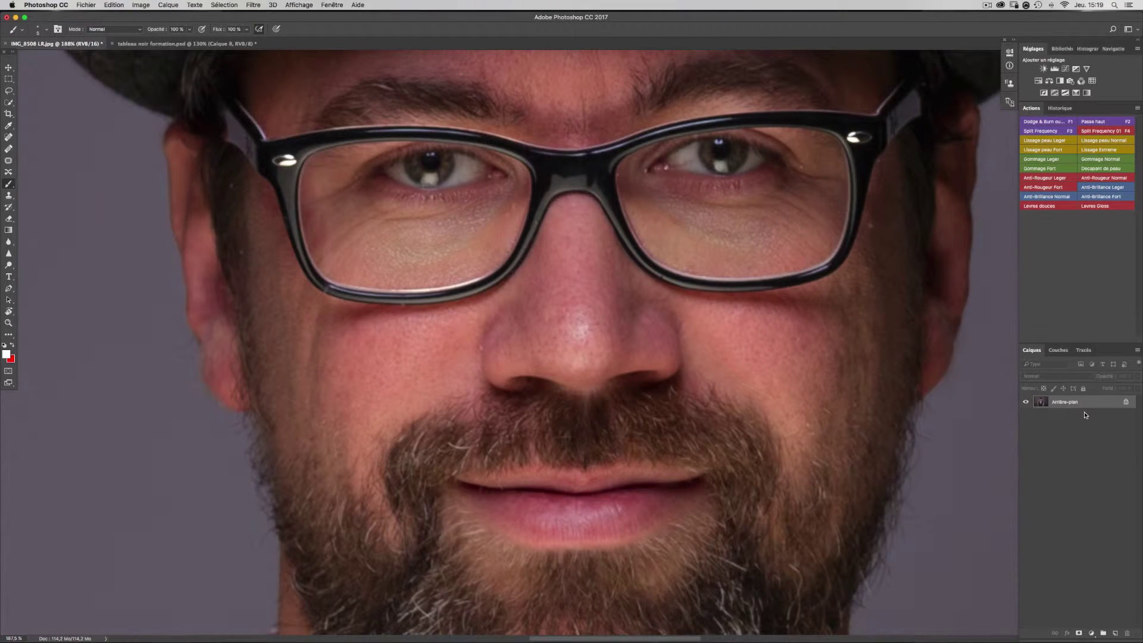
key("super+j")
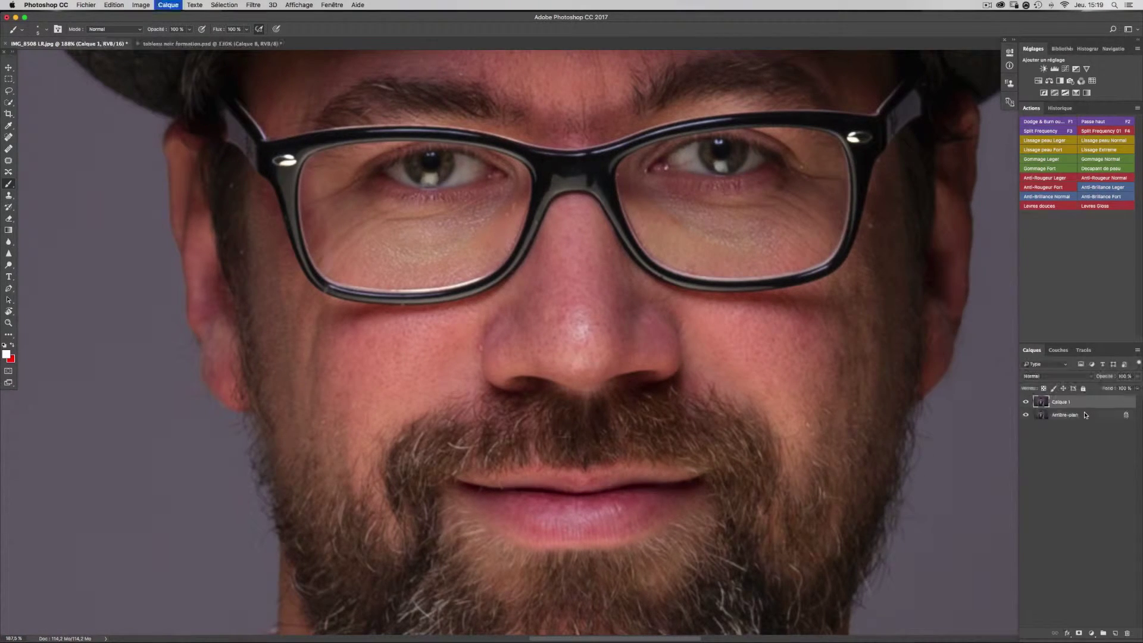
key("super+j")
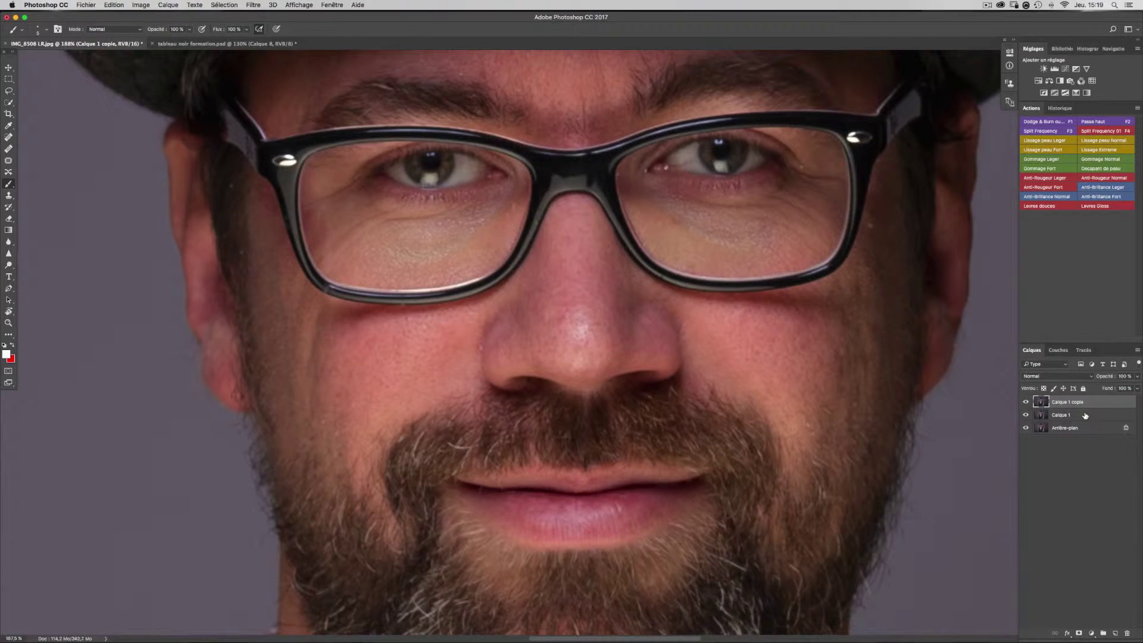
Rename the lower copy of the background "teinte" and the upper copy "texture".
left_click(1085, 415)
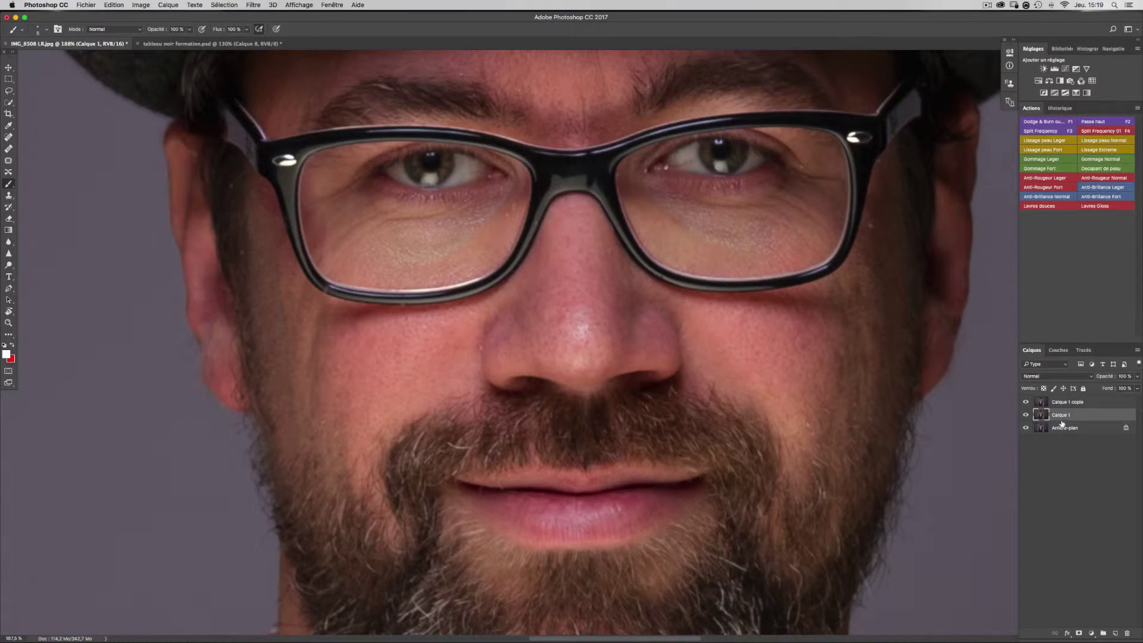
double_click(1062, 415)
type("teinte")
key("Return")
double_click(1068, 402)
type("texture")
key("Return")
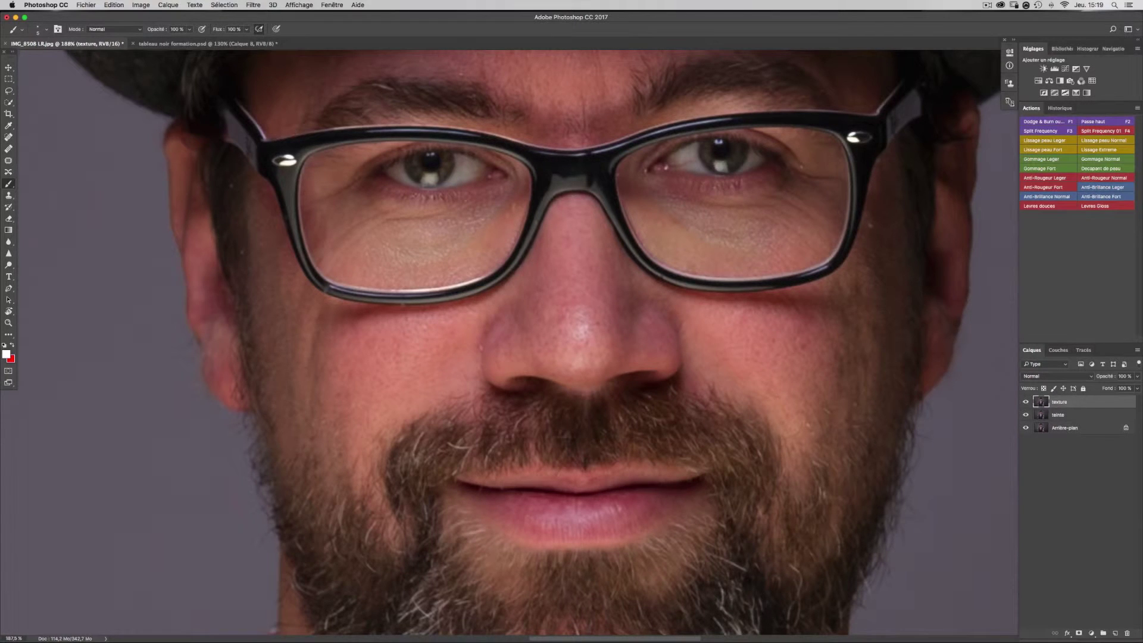
left_click(1068, 417, "shift")
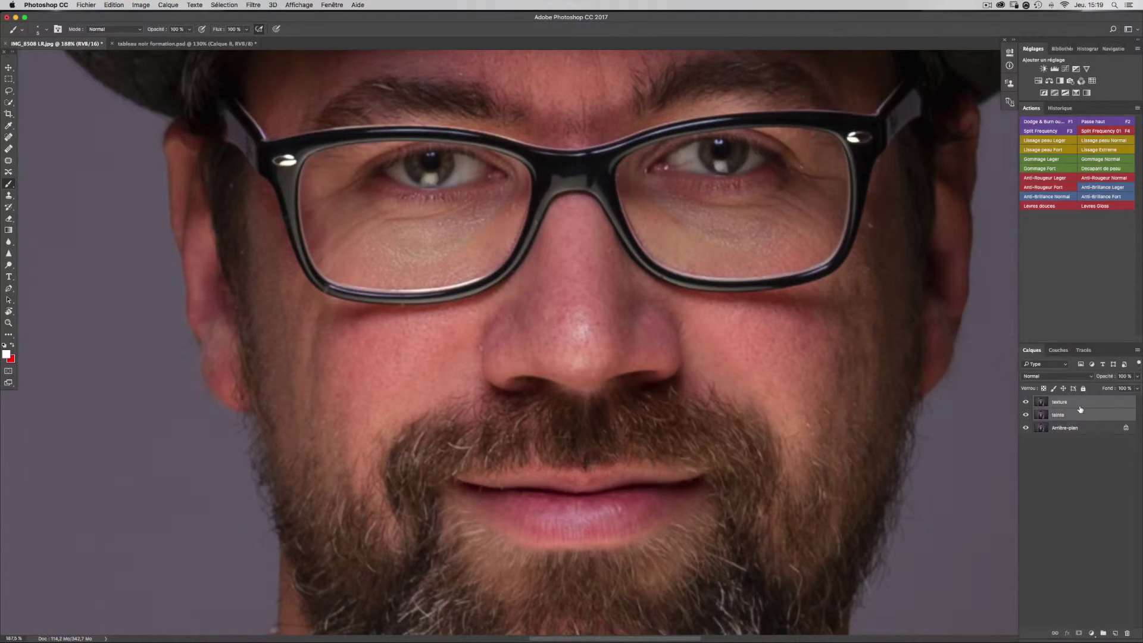
key("super+g")
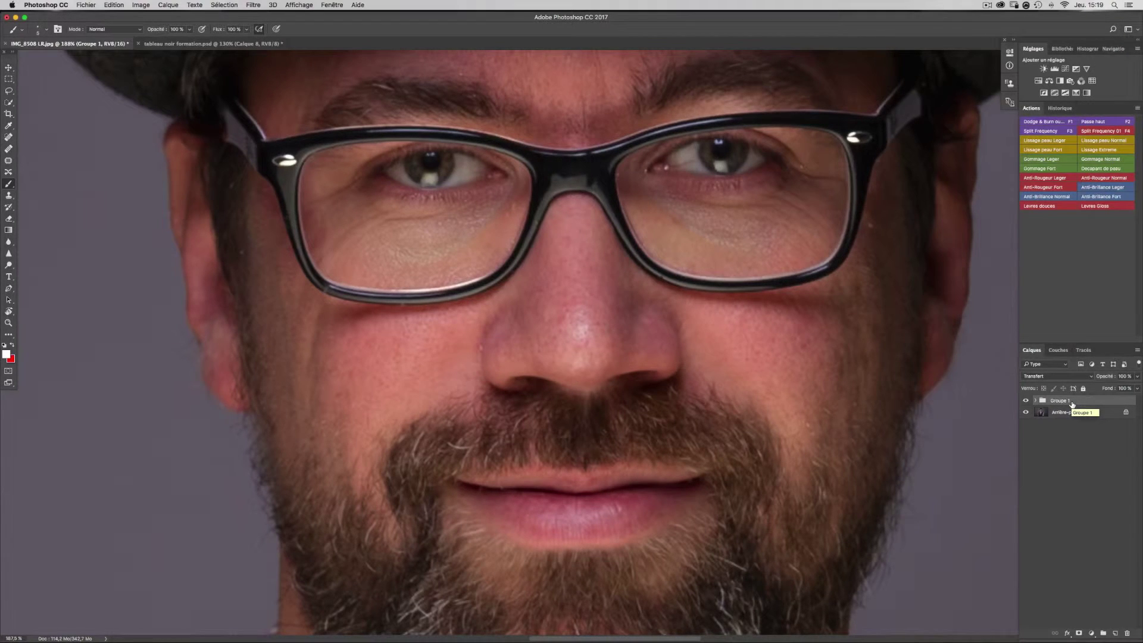
key("super+z")
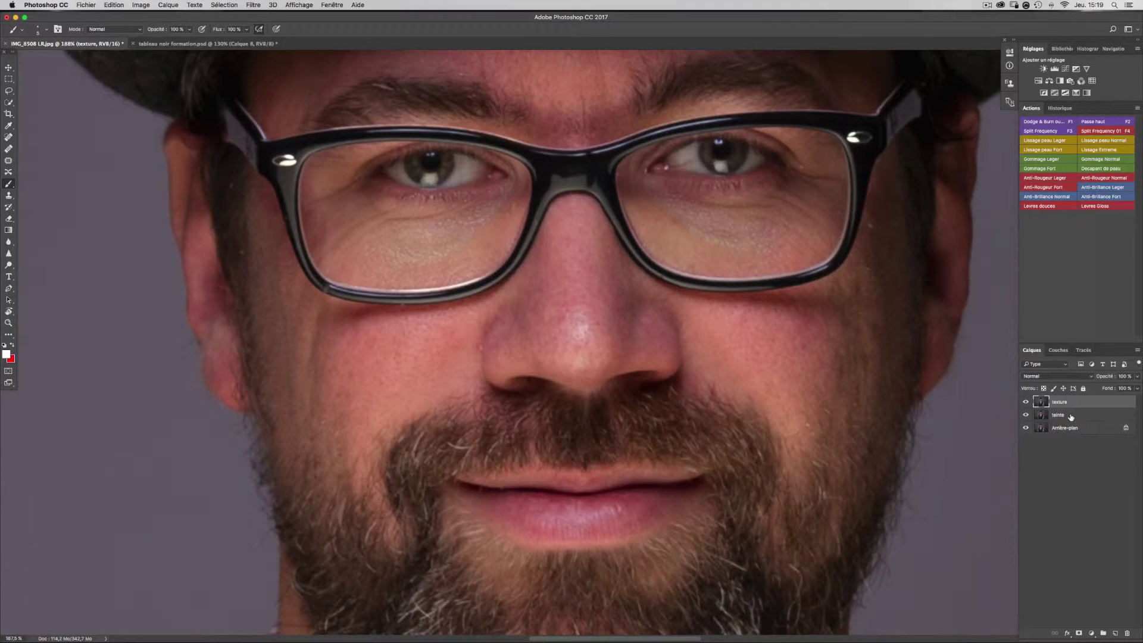
Group the texture and teinte layers and name the group "Split Frequency".
left_click(1071, 417, "shift")
left_click_drag(1079, 407, 1104, 633)
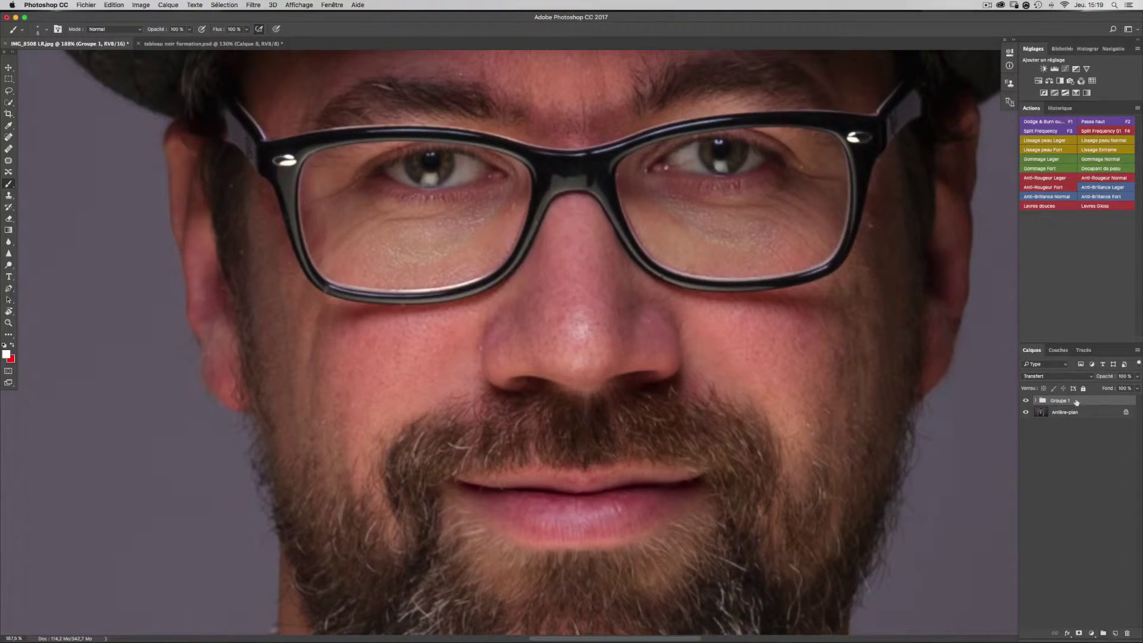
double_click(1058, 401)
type("Spt")
key("BackSpace")
type("lit Frequency")
key("Return")
Start a Gaussian Blur on the teinte layer inside the Split Frequency group and set its radius to 1.9 pixels.
left_click(1035, 400)
left_click(1079, 426)
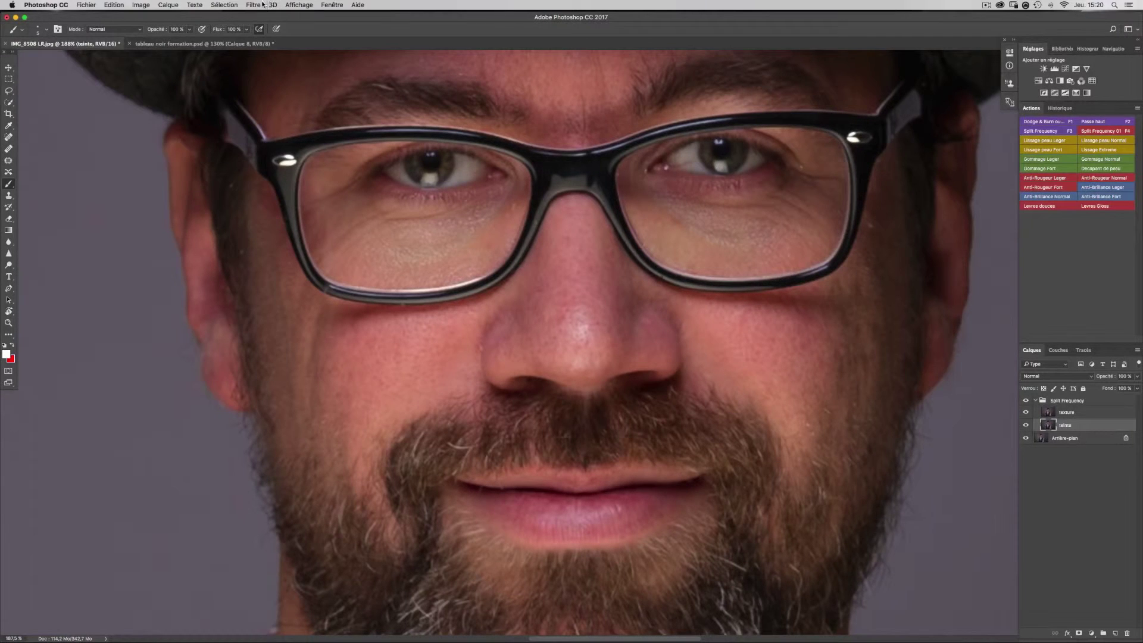
left_click(262, 6)
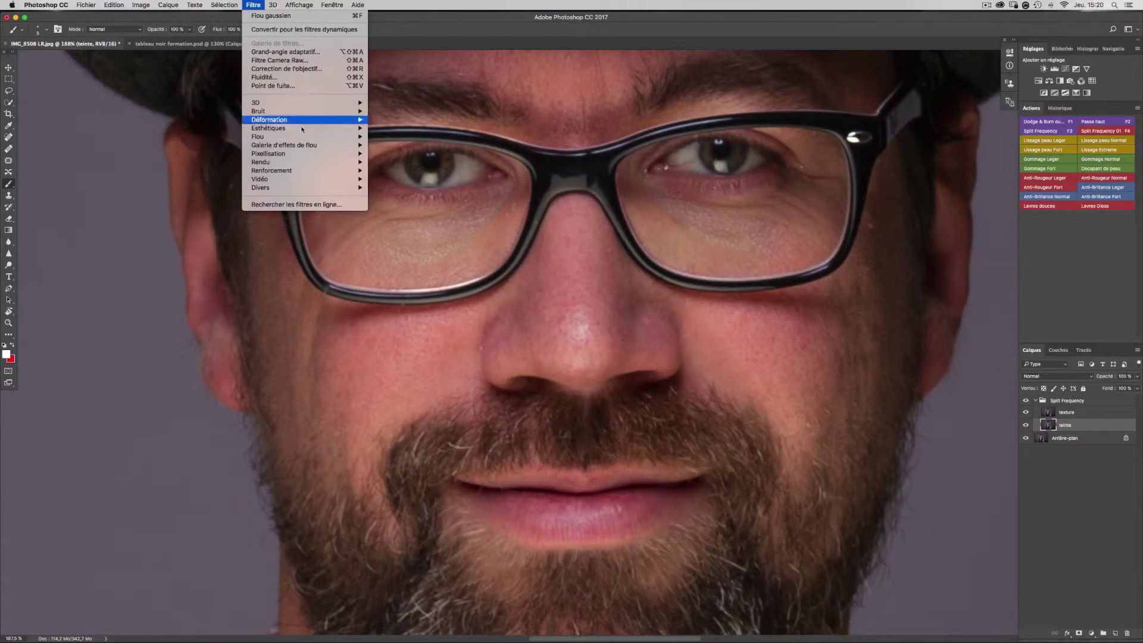
mouse_move(335, 140)
left_click(400, 179)
left_click_drag(699, 189, 758, 238)
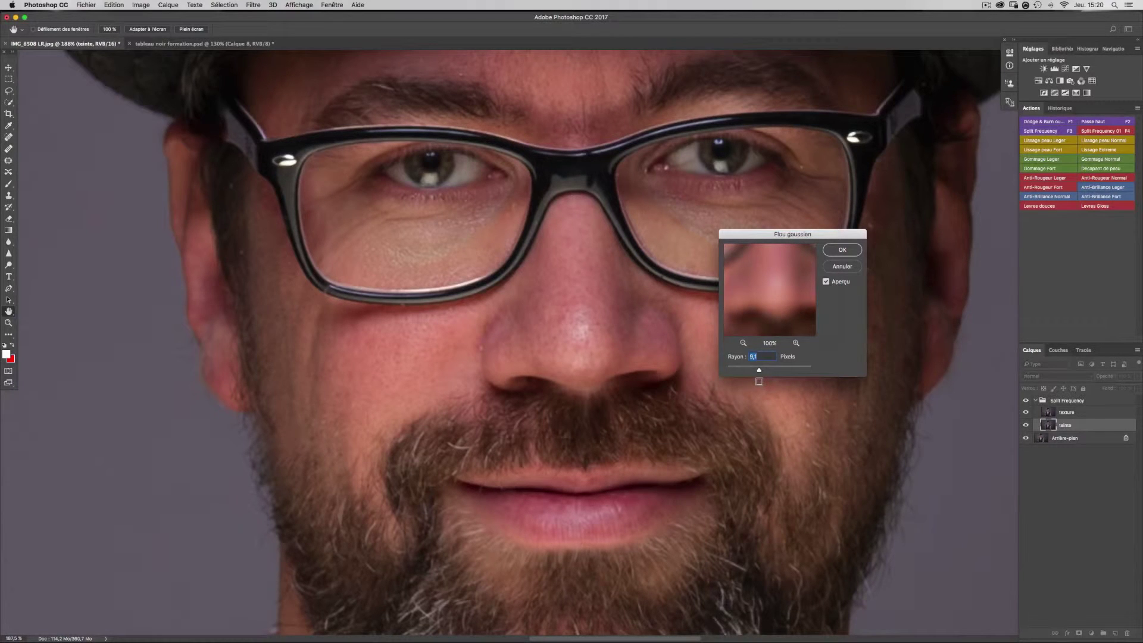
left_click_drag(761, 305, 793, 303)
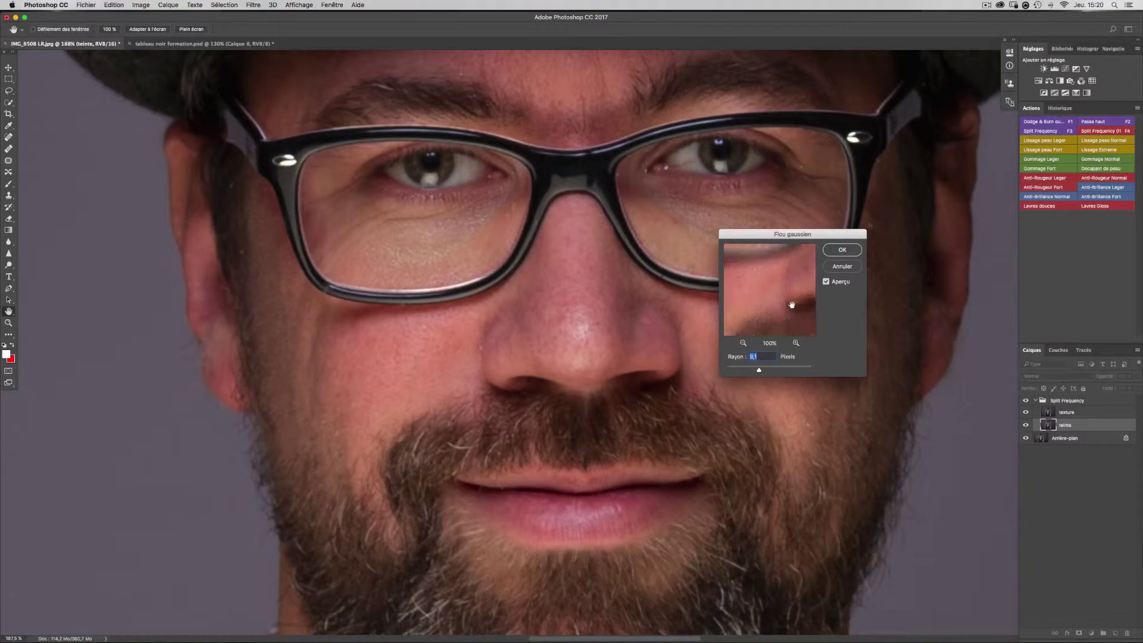
left_click_drag(760, 370, 740, 373)
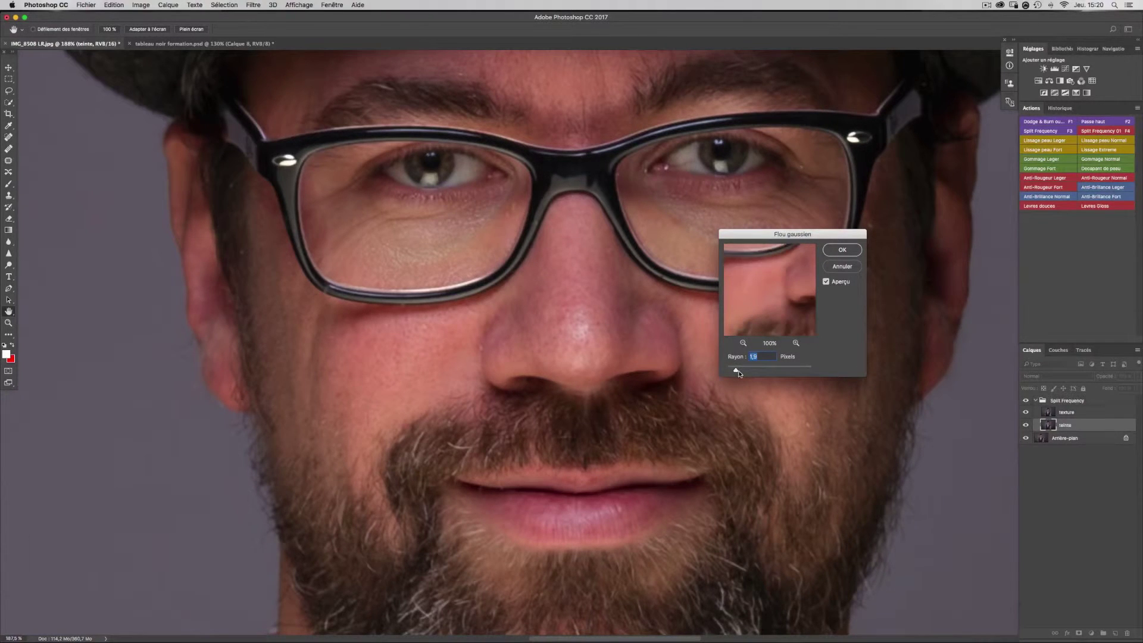
Examine the blurred skin around the nose and cheek in the filter preview at 200%.
left_click(796, 344)
left_click_drag(789, 276, 775, 290)
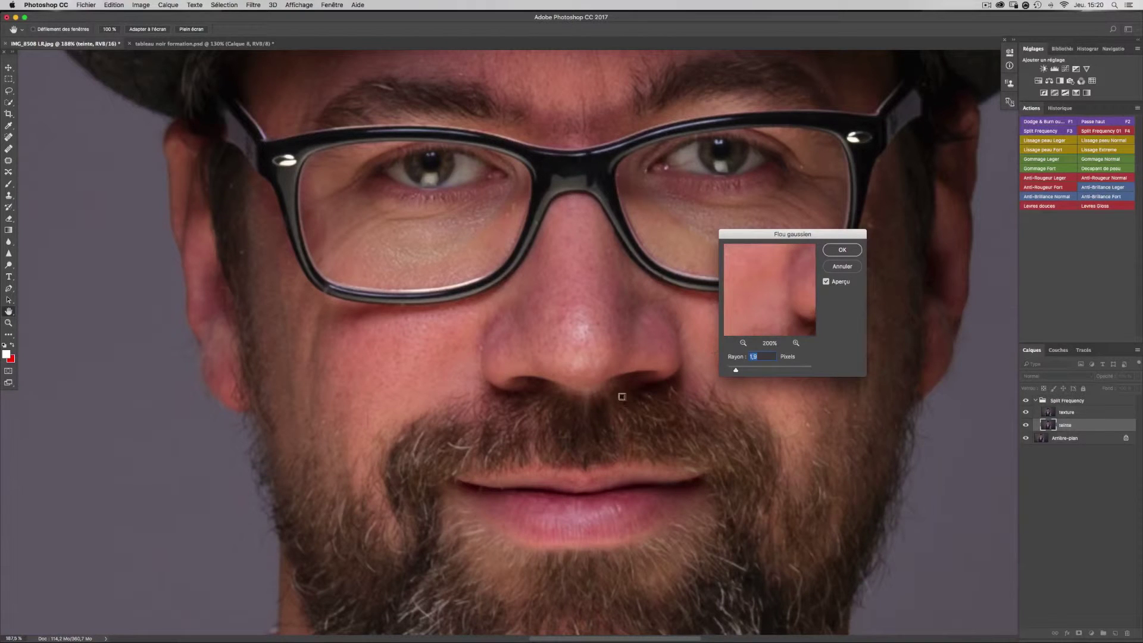
left_click(562, 375)
left_click(489, 345)
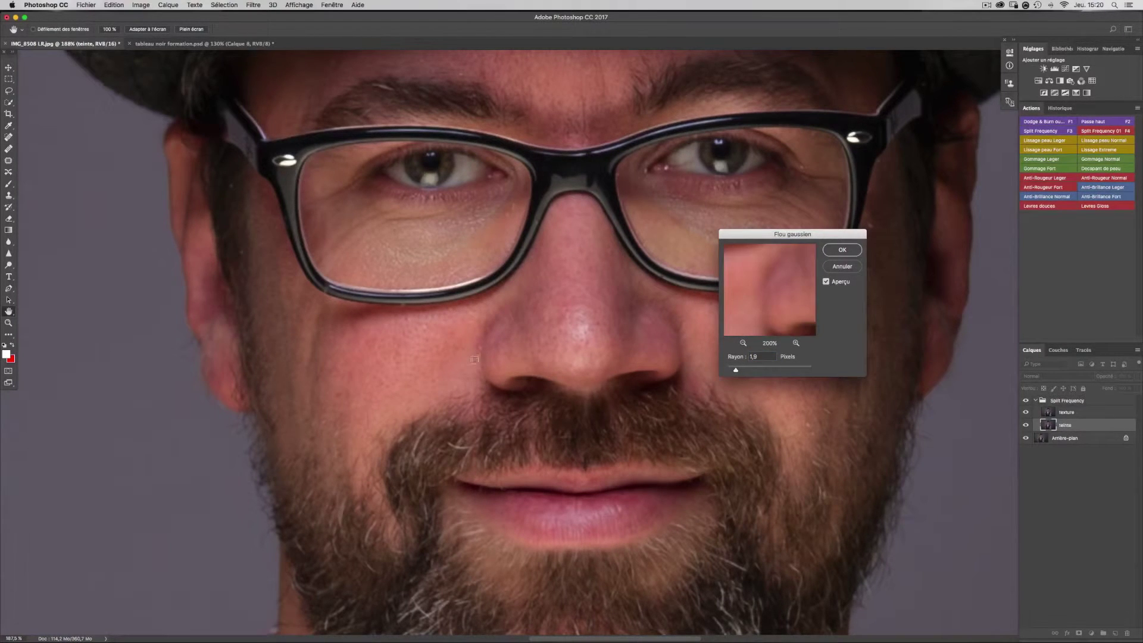
left_click(454, 373)
left_click(347, 341)
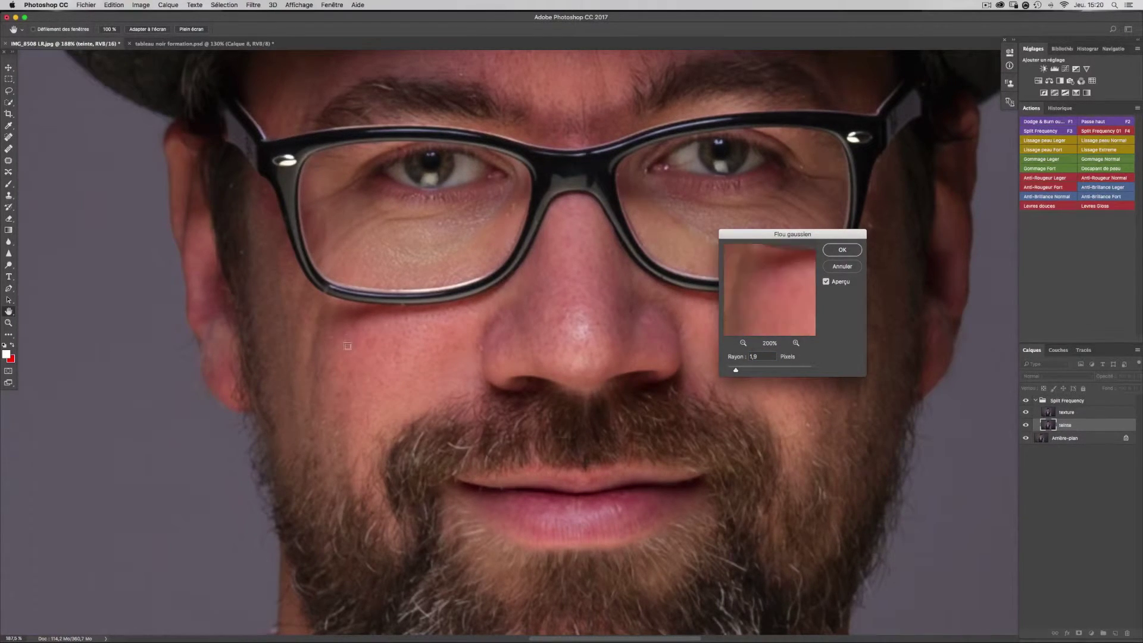
left_click(480, 349)
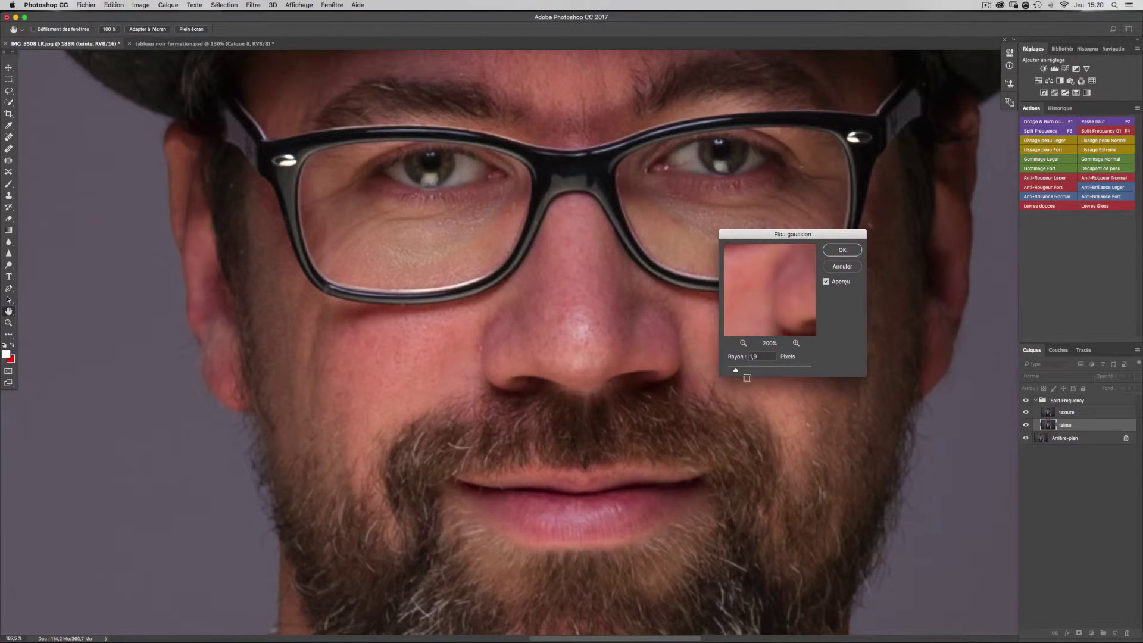
Raise the Gaussian Blur radius above 3.2 pixels while checking the neck skin, and apply it to the teinte layer.
mouse_move(736, 371)
left_mouse_down()
mouse_move(755, 372)
mouse_move(742, 371)
left_mouse_up()
scroll(547, 175, "down", 8)
scroll(546, 175, "down", 6)
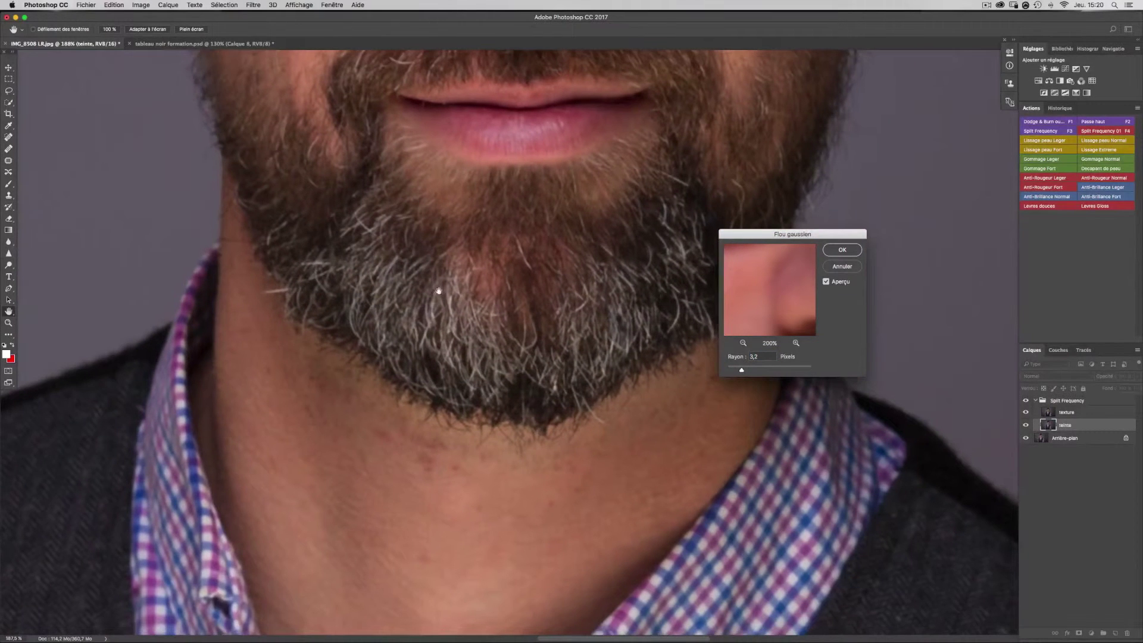
left_click(431, 482)
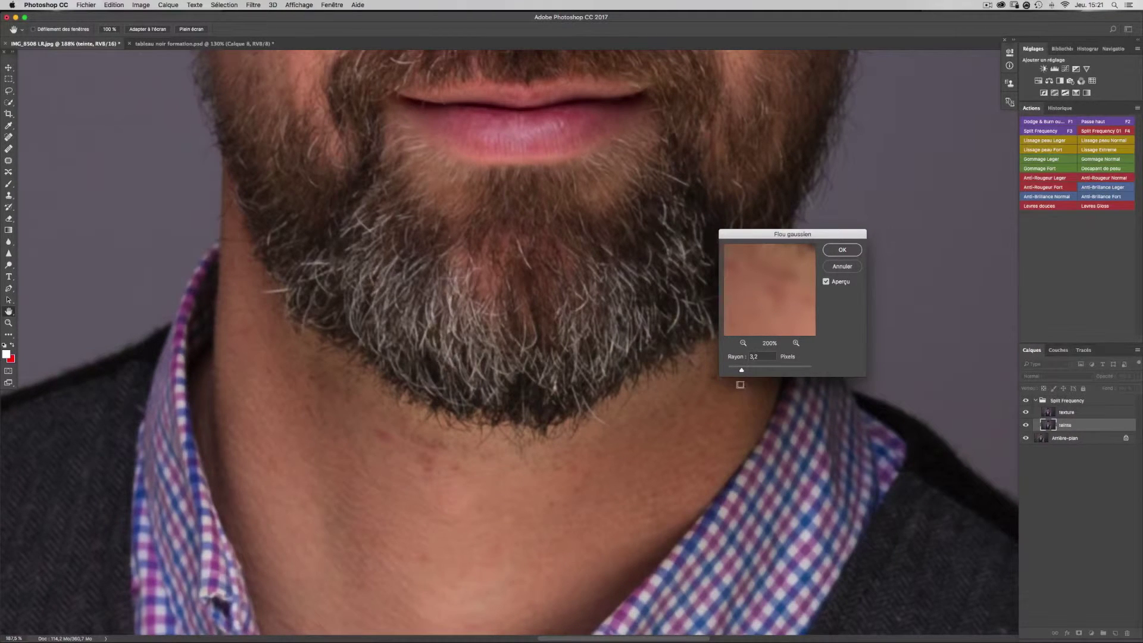
left_click_drag(742, 371, 753, 371)
left_click(842, 255)
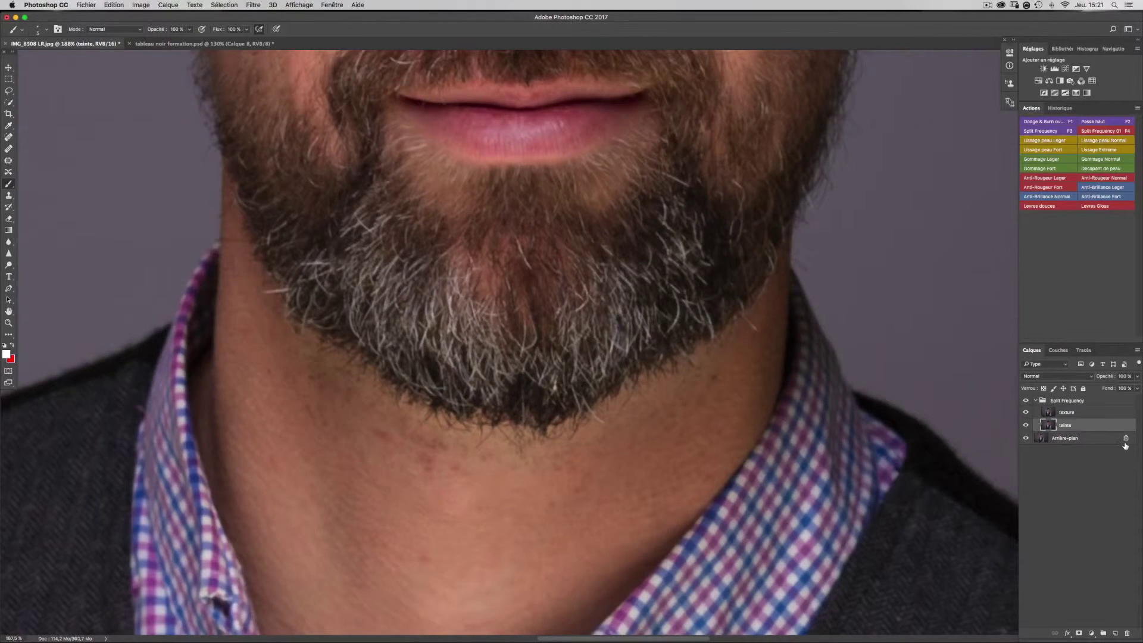
Start Apply Image on the texture layer with IMG_8508 LR.jpg as the source and teinte as the source layer.
left_click(1080, 412)
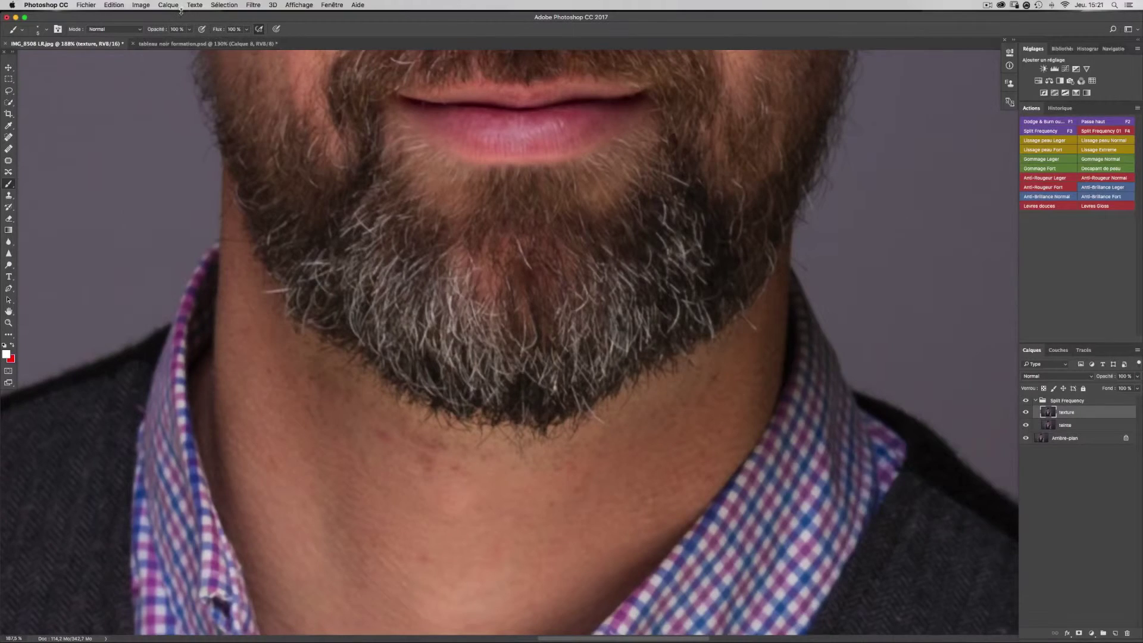
key("z")
left_click_drag(462, 206, 522, 284)
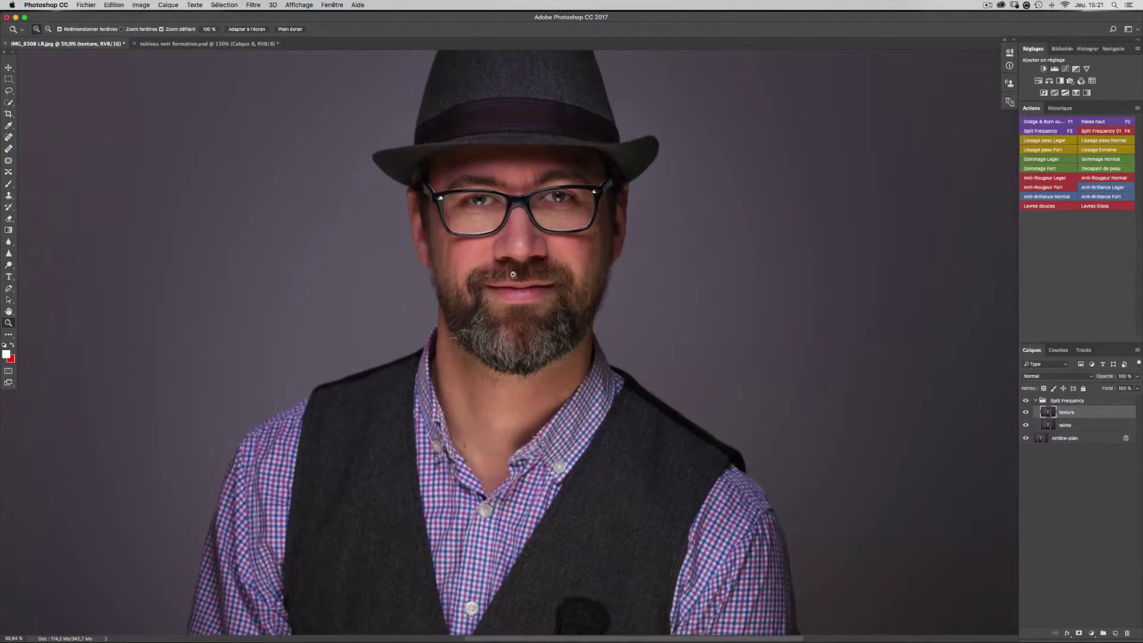
left_click(149, 6)
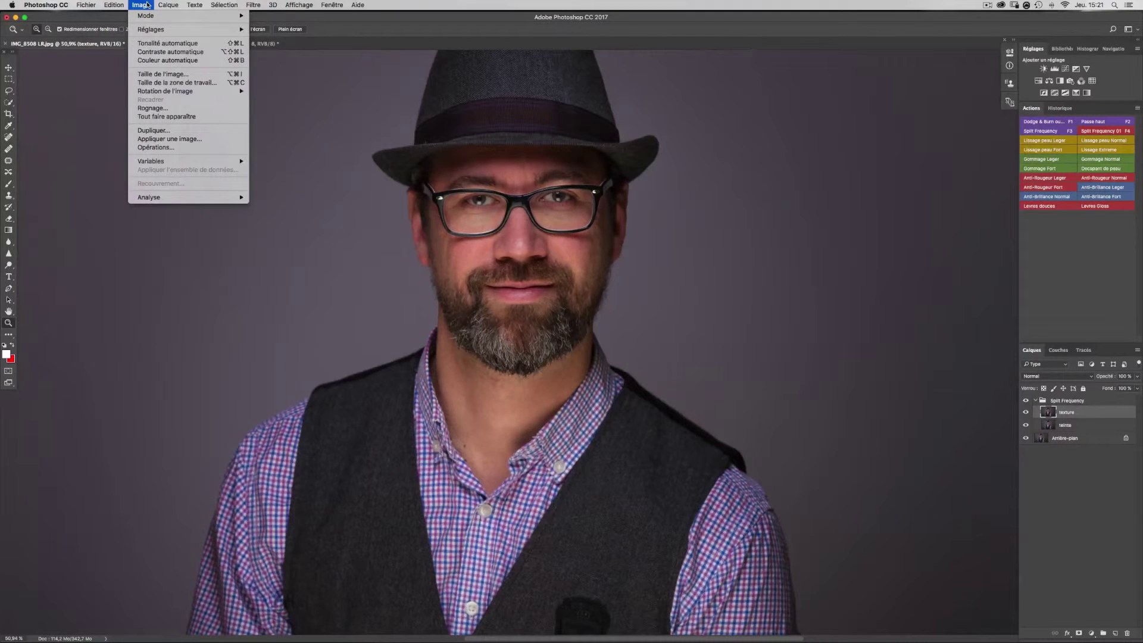
mouse_move(168, 4)
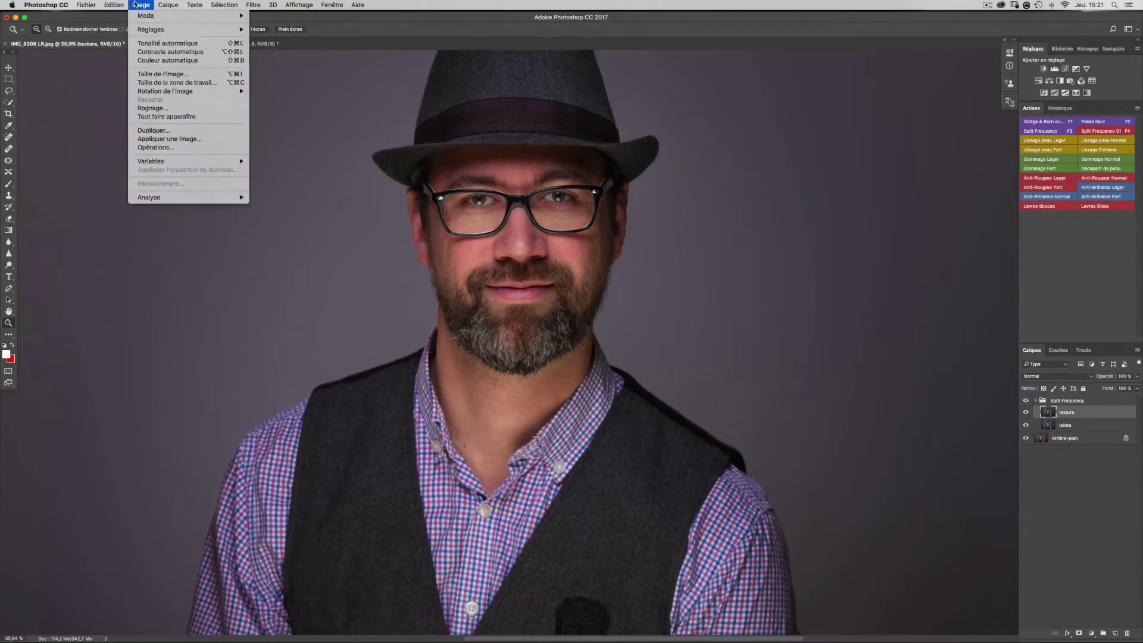
left_click(179, 139)
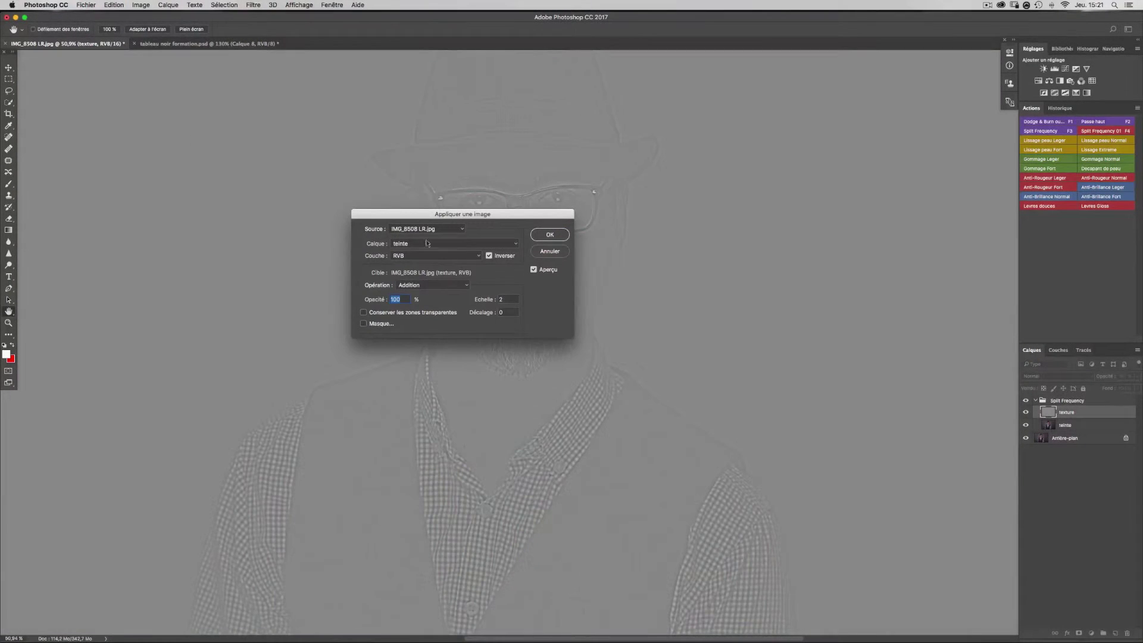
left_click(442, 233)
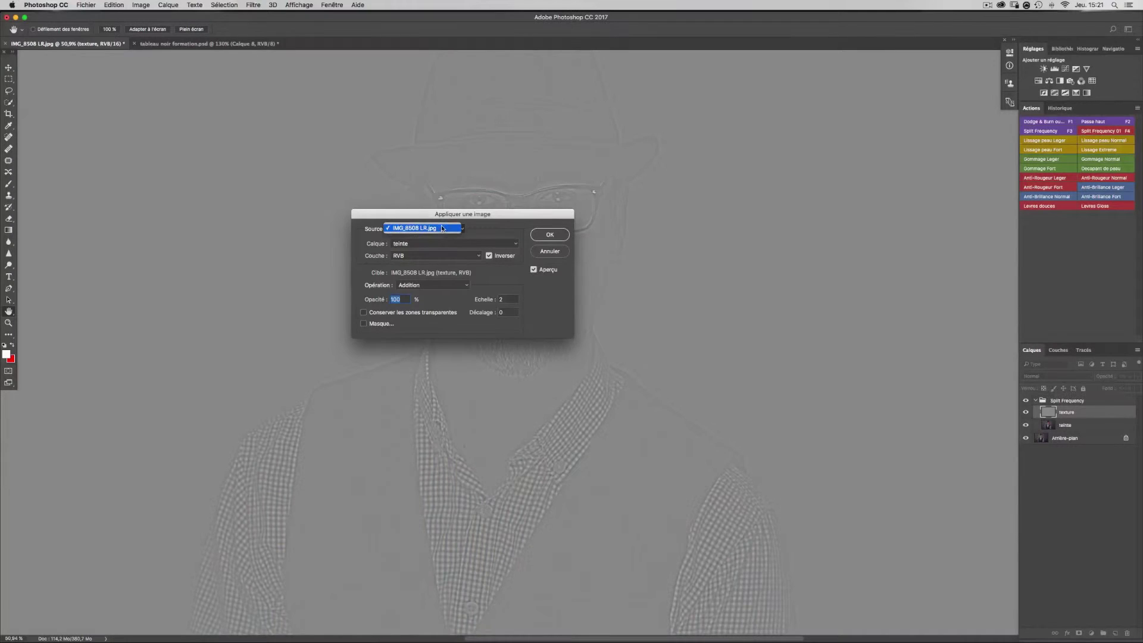
left_click(443, 232)
left_click(459, 243)
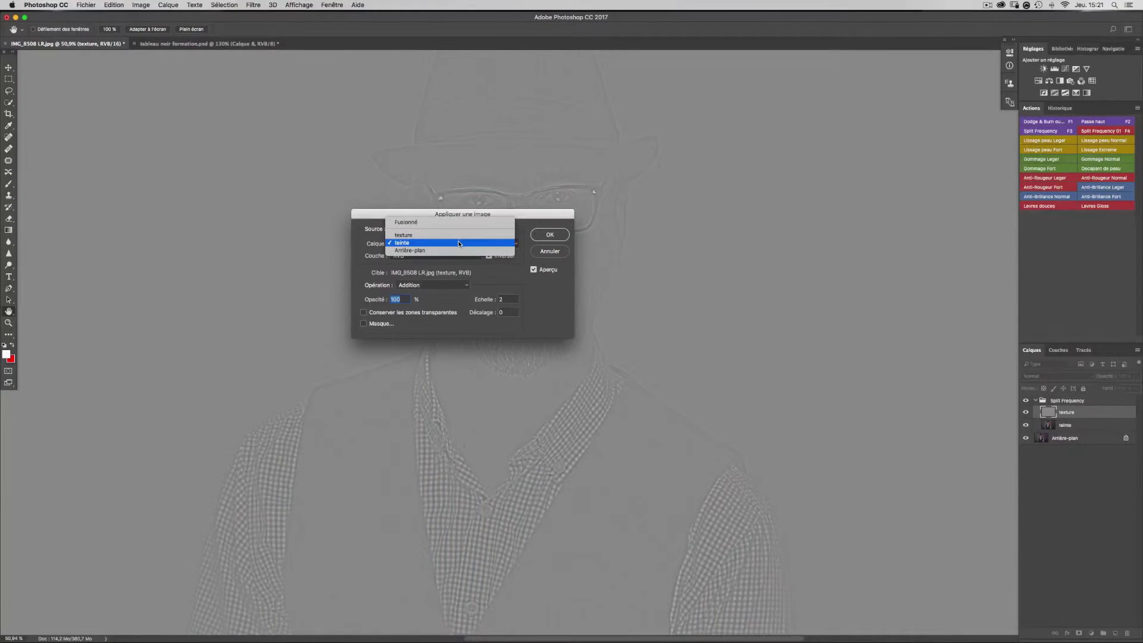
left_click(428, 244)
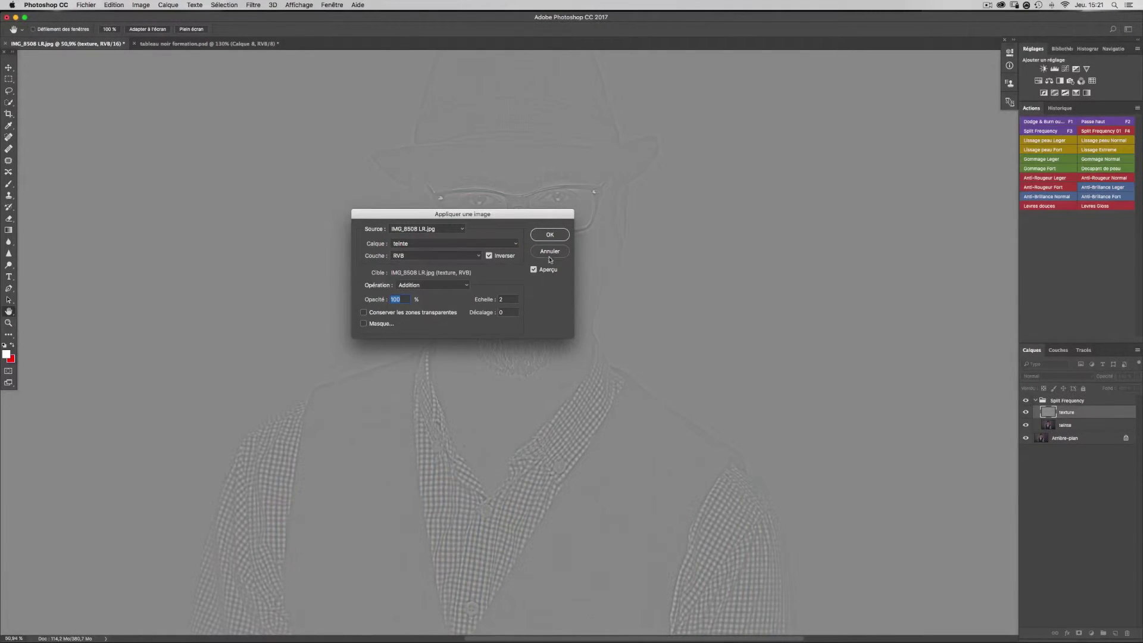
Apply the teinte image to the texture layer with the RVB channel inverted, Addition mode, 100% opacity, scale 2 and offset 0.
left_click(504, 256)
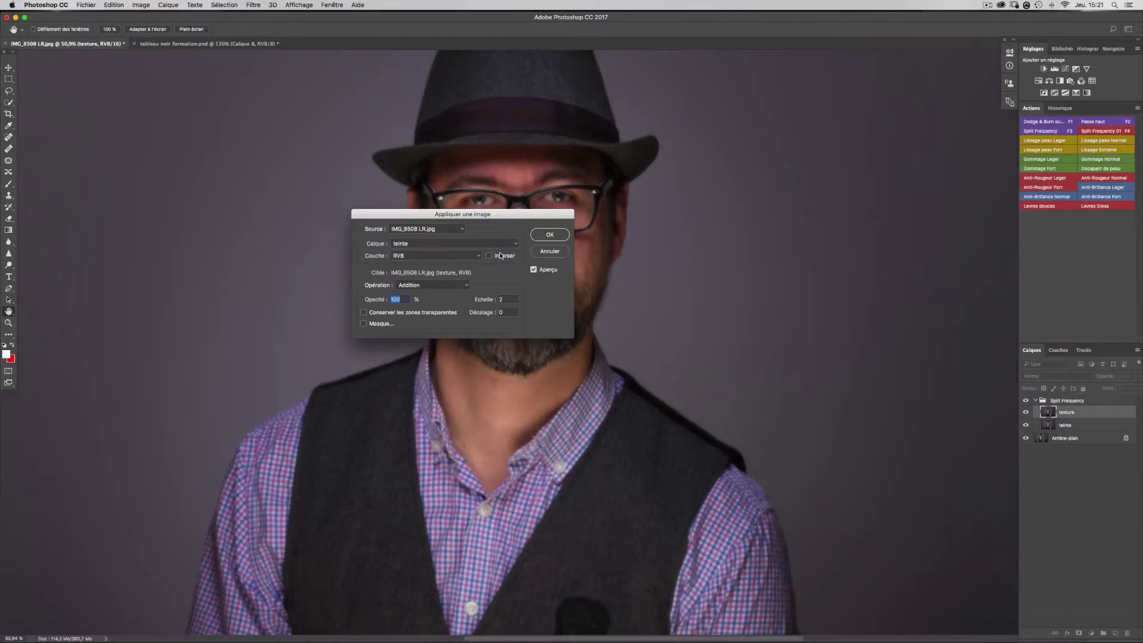
left_click(501, 256)
left_click(449, 287)
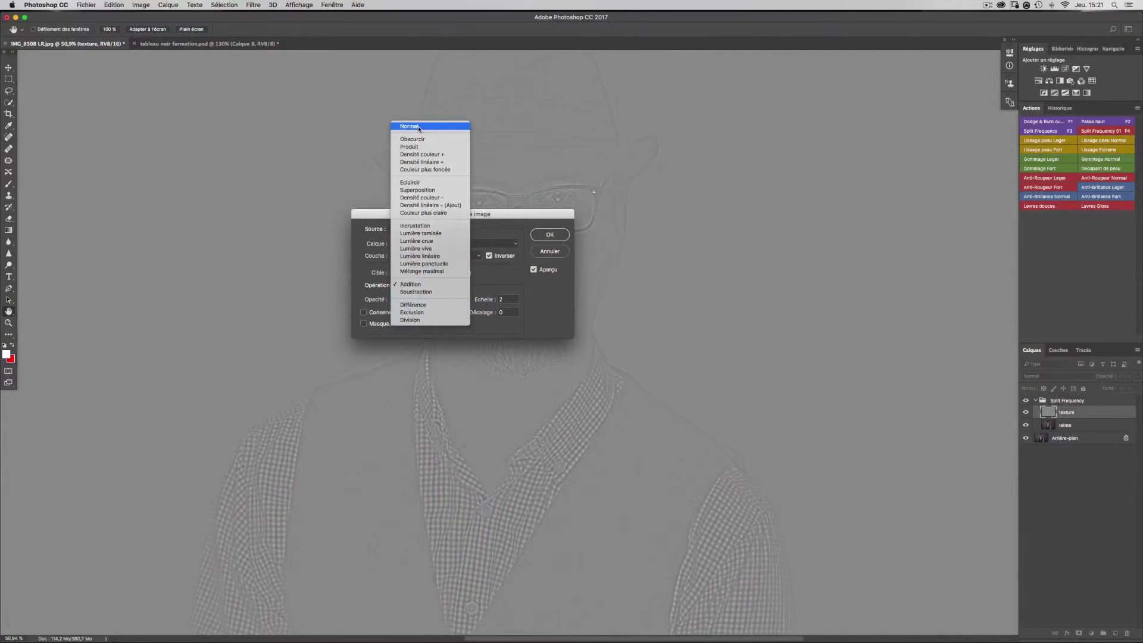
left_click(418, 126)
left_click(446, 287)
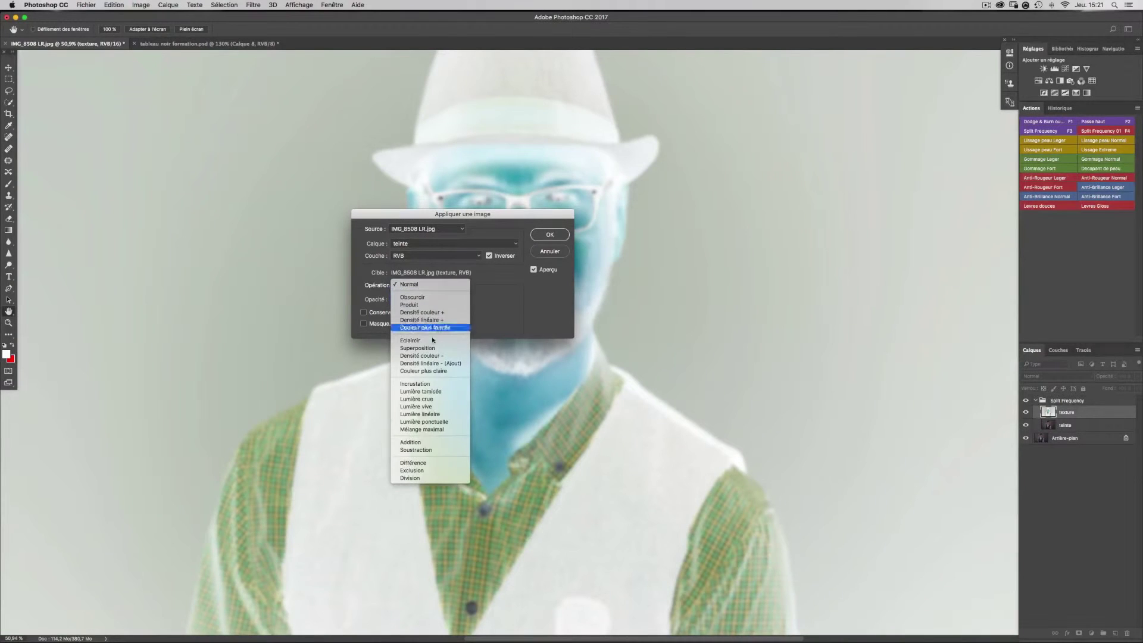
left_click(435, 442)
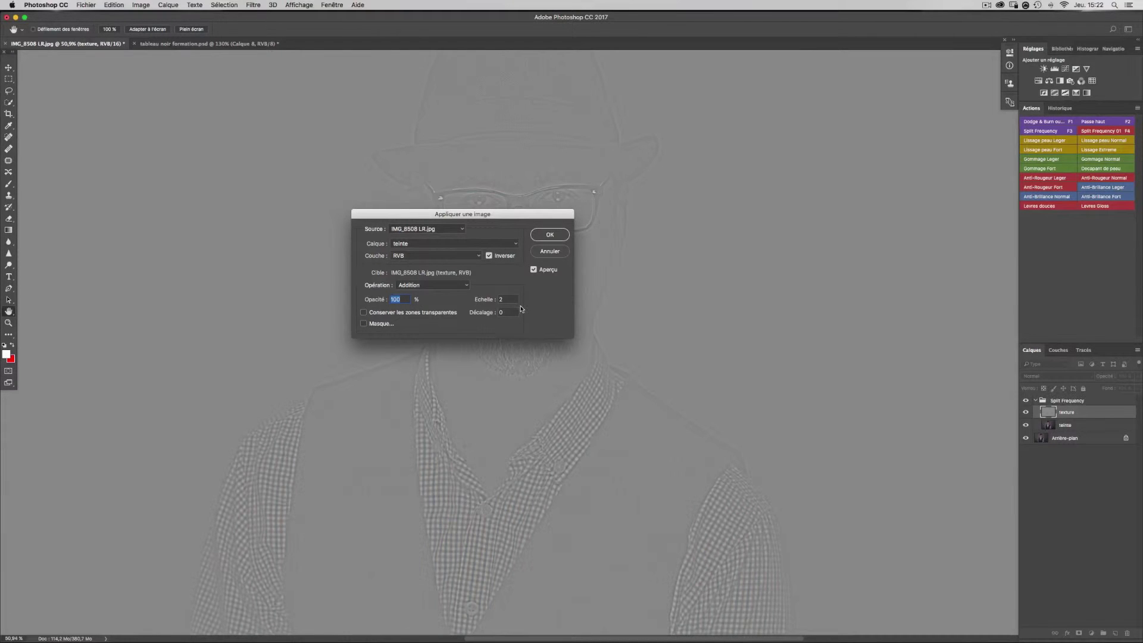
left_click(548, 236)
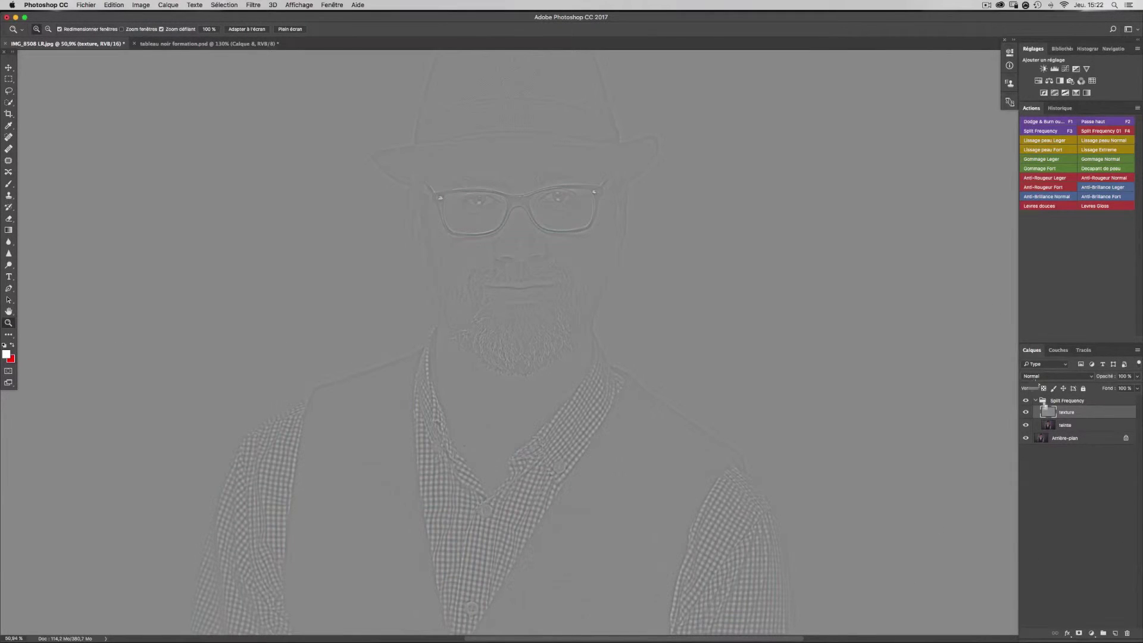
Set the texture layer's blend mode to Lumière linéaire.
left_click(1054, 376)
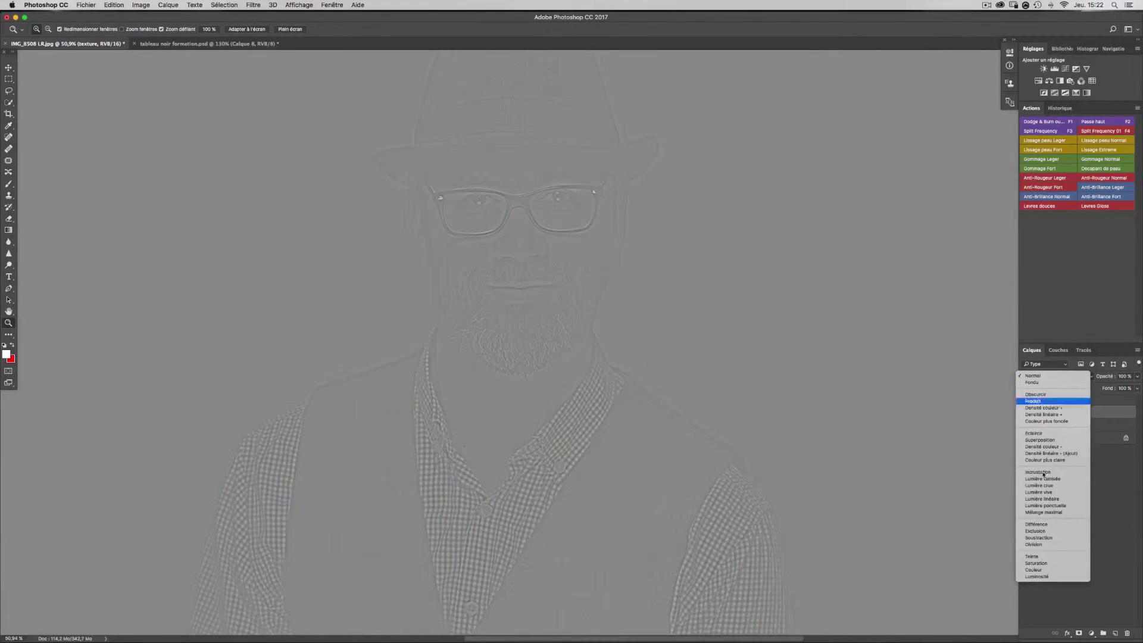
left_click(1071, 498)
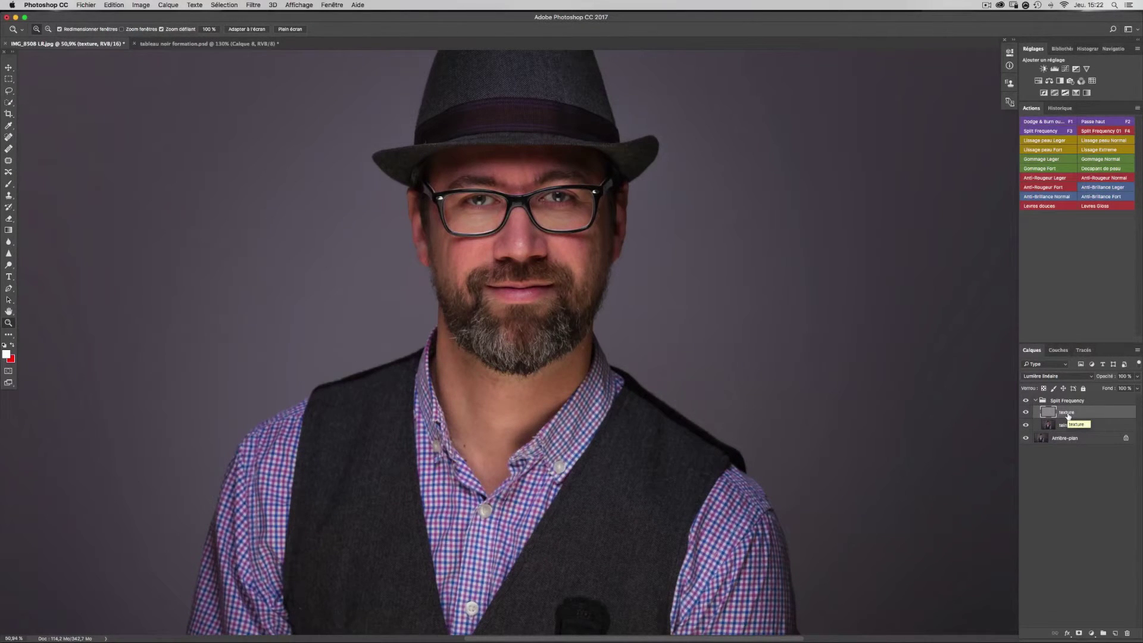
Remove the red blemishes on the neck below the beard with the Healing Brush on the texture layer.
key("j")
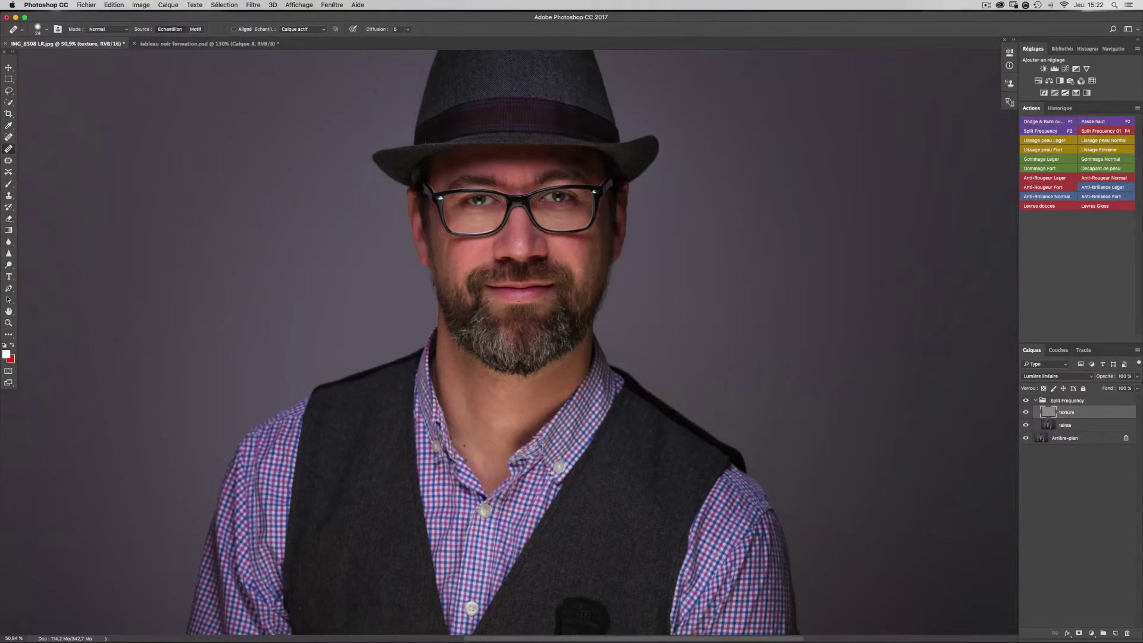
key("z")
mouse_move(482, 268)
left_mouse_down()
mouse_move(555, 277)
mouse_move(540, 281)
left_mouse_up()
left_click_drag(574, 360, 566, 179)
scroll(559, 370, "down", 5)
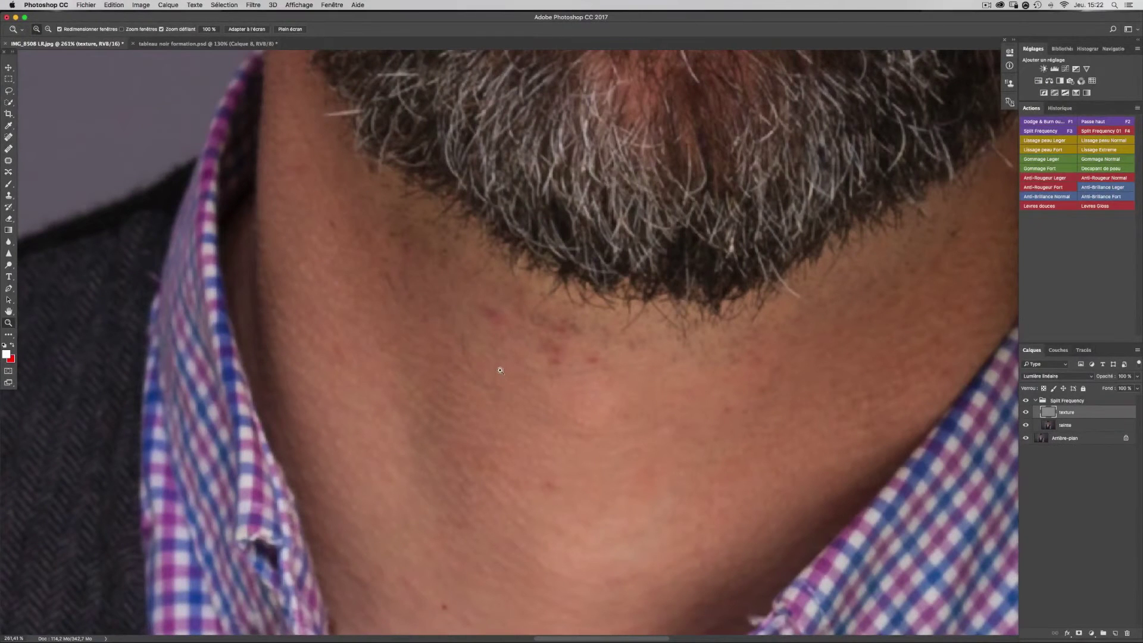
key("j")
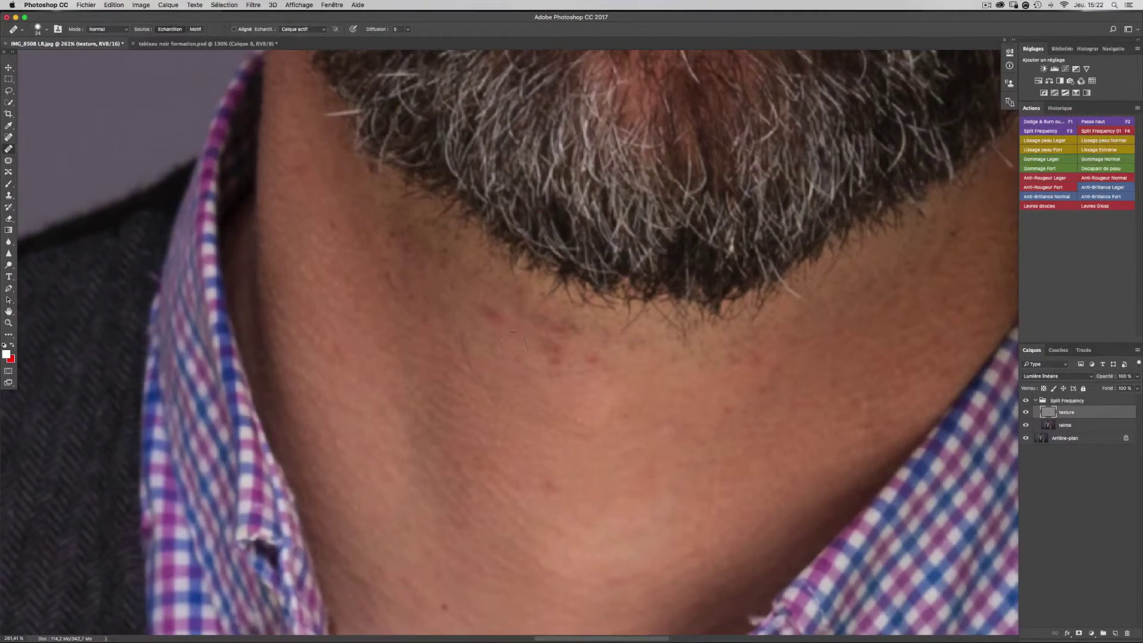
mouse_move(507, 349)
left_mouse_down()
mouse_move(496, 371)
mouse_move(503, 348)
left_mouse_up()
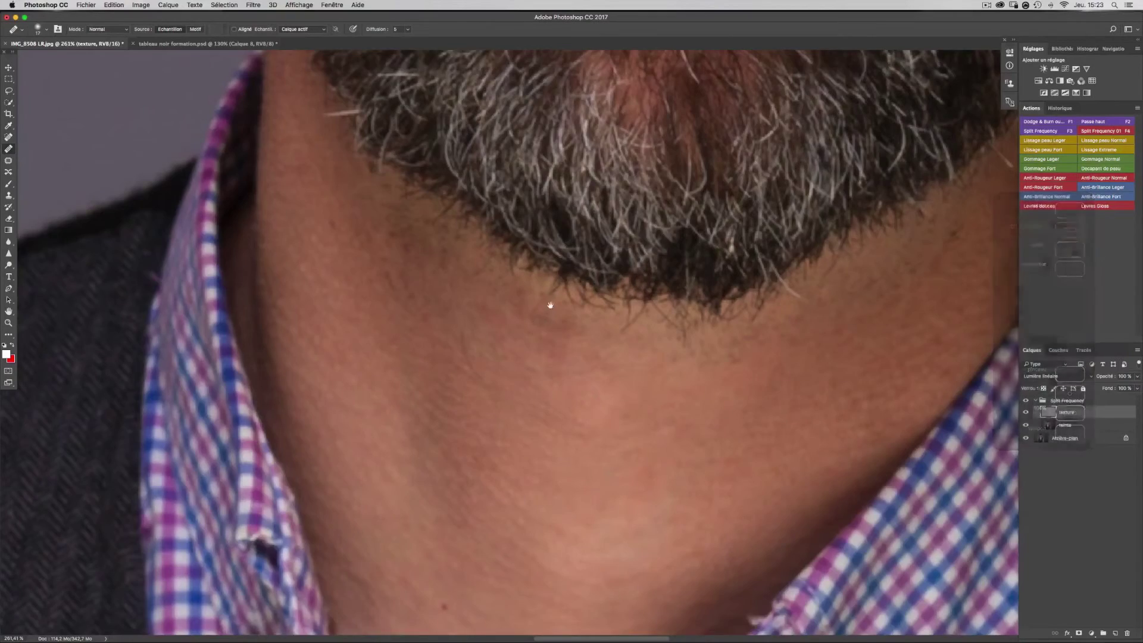
Select the teinte layer for retouching the face and slightly increase the Healing Brush's hardness.
scroll(549, 302, "up", 10)
scroll(549, 424, "up", 2)
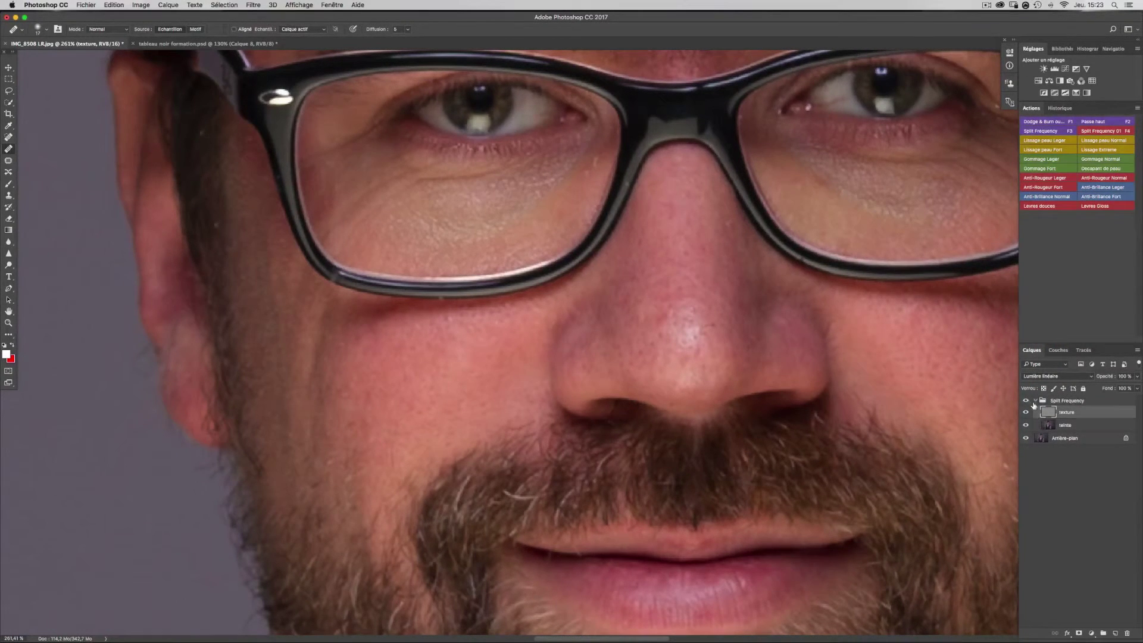
left_click(1026, 402)
left_click(1071, 426)
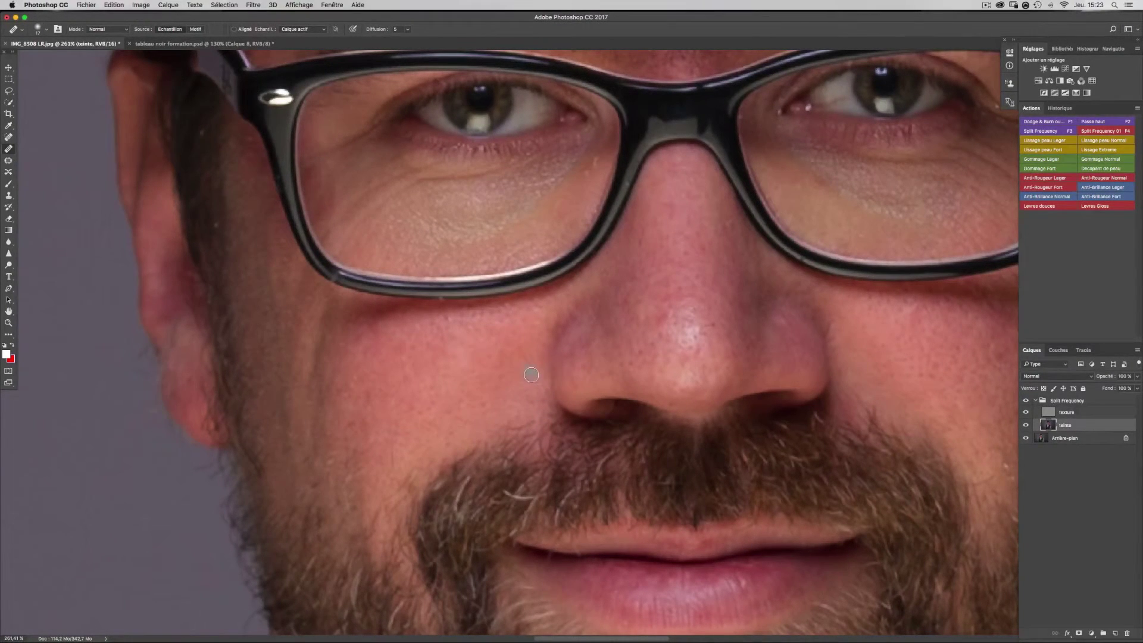
left_click_drag(523, 357, 518, 435)
right_click(53, 47)
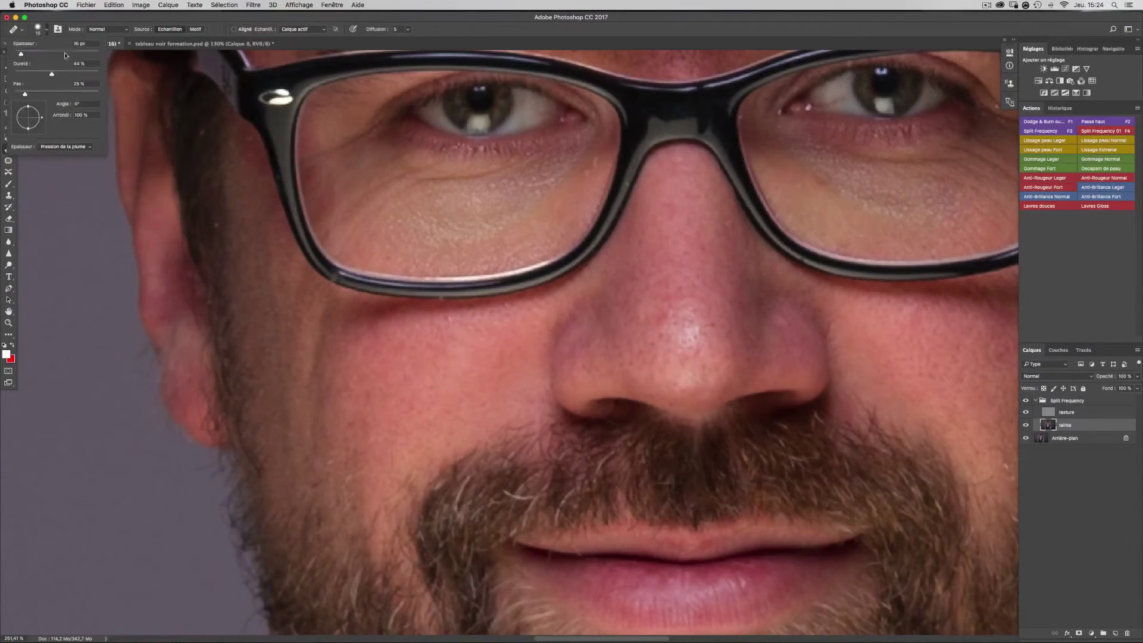
mouse_move(52, 74)
left_mouse_down()
mouse_move(77, 82)
mouse_move(56, 74)
left_mouse_up()
left_click(37, 31)
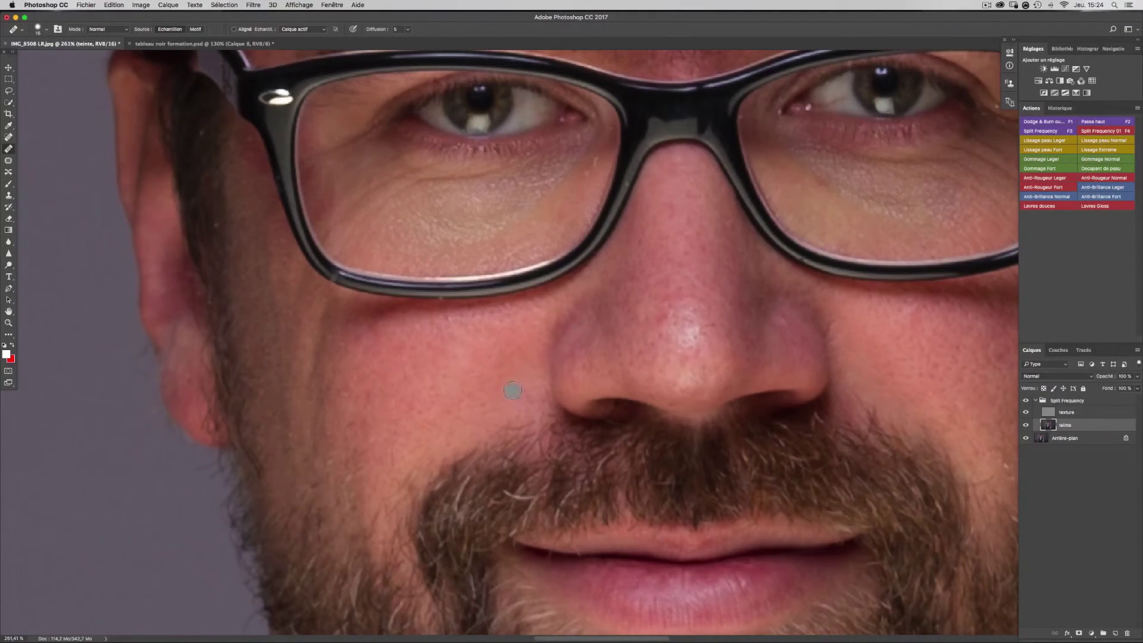
Heal the skin tone on both cheeks beside the nose in the teinte layer, comparing with the Split Frequency group hidden.
left_click_drag(516, 376, 515, 376)
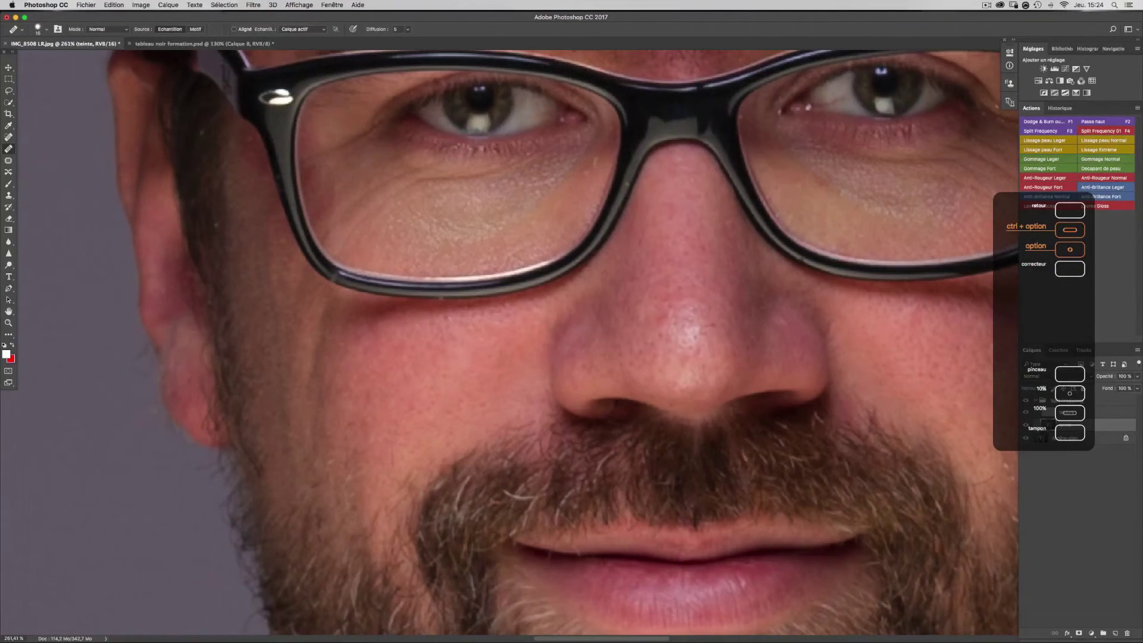
left_click(525, 339, "alt")
left_click_drag(837, 349, 861, 360)
left_click(864, 339, "alt")
left_click_drag(801, 351, 806, 332)
key("ctrl+alt")
left_click(1026, 401)
left_click(1026, 401)
left_click(1026, 401)
left_click(1031, 403)
left_click(1031, 404)
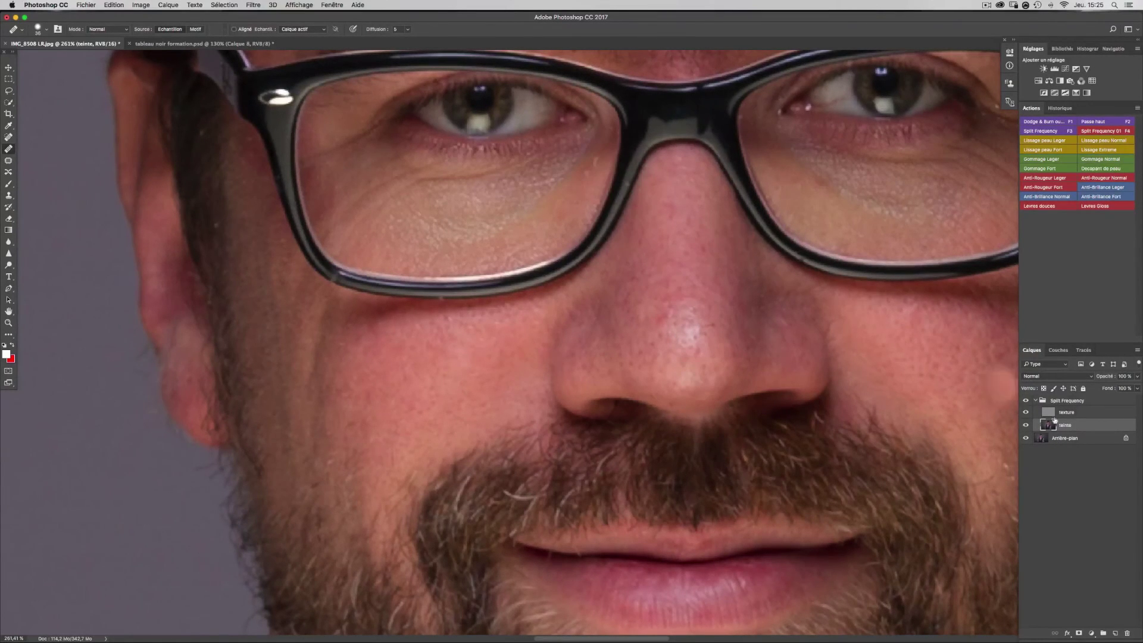
Retouch the skin inside the eyeglass lens beside the nose bridge with the Healing Brush on the texture layer.
left_click(1098, 413)
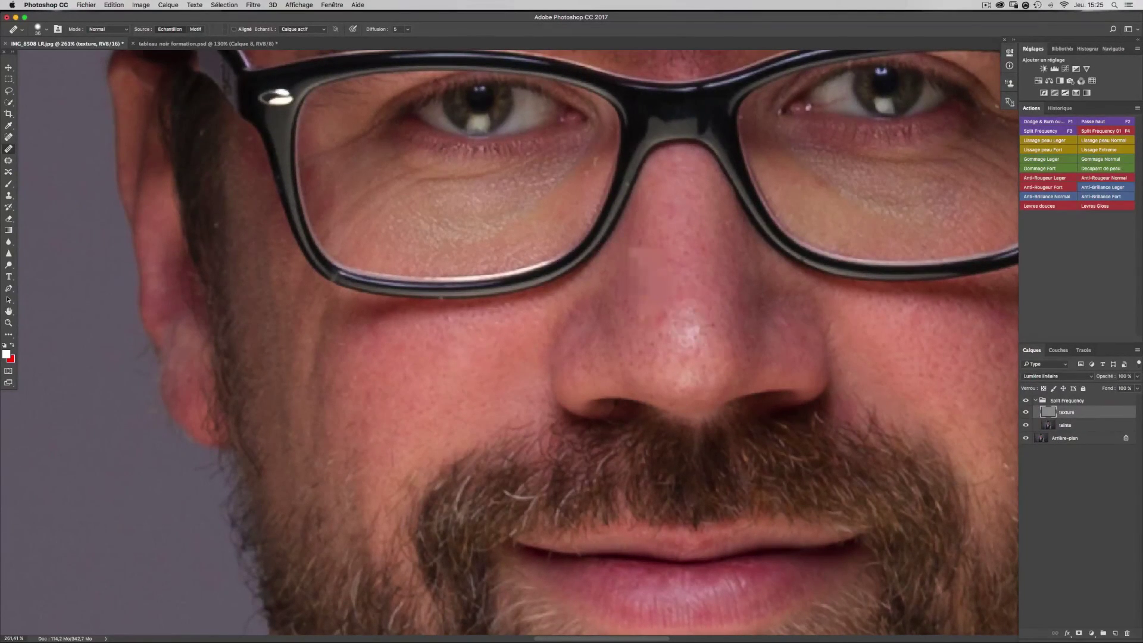
left_click_drag(577, 203, 579, 236)
left_click(580, 193)
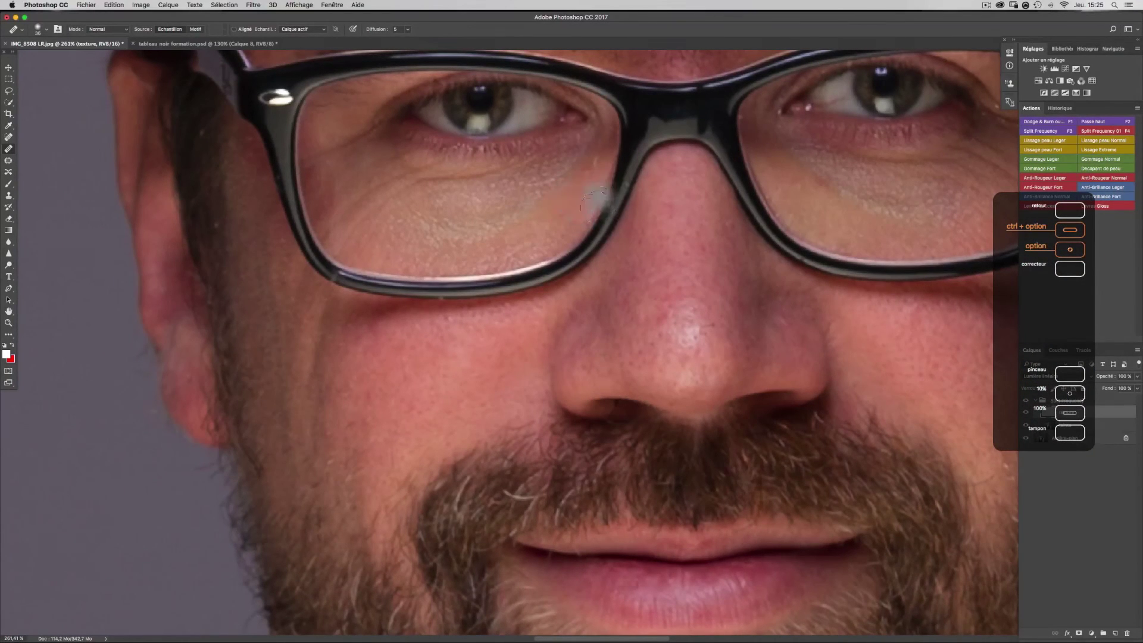
left_click_drag(580, 193, 571, 196)
left_click(585, 192, "alt")
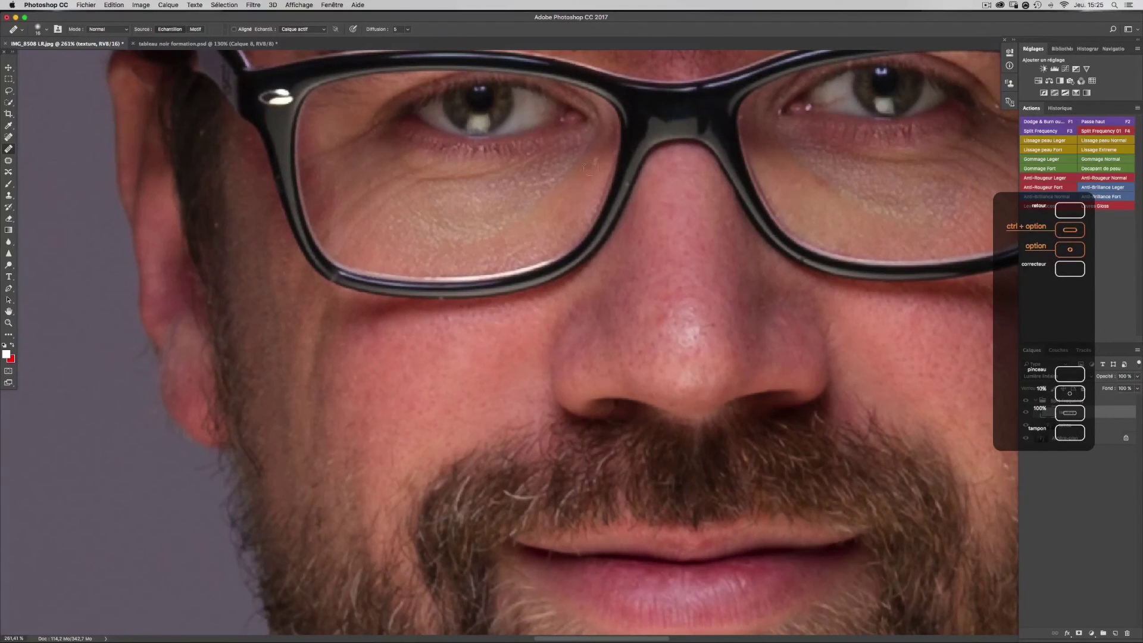